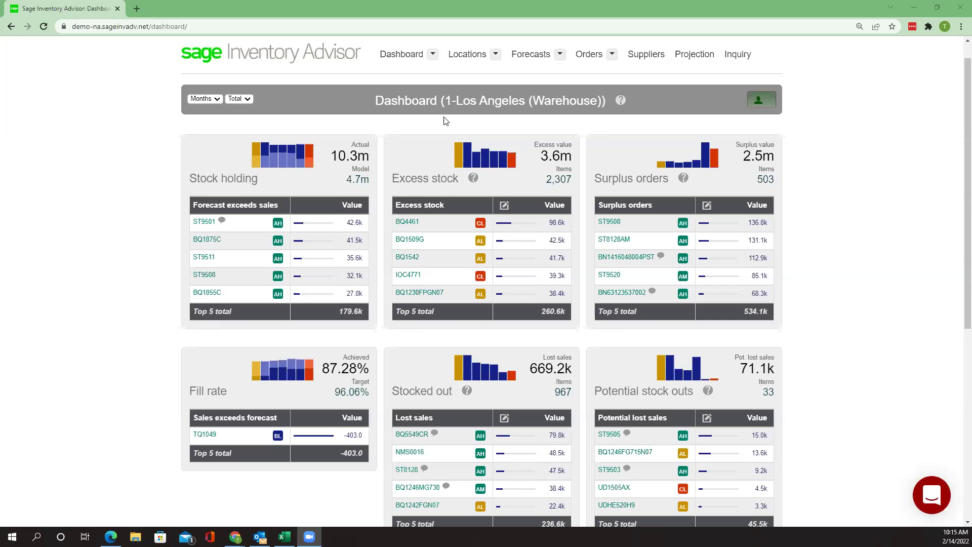
Step: Review the locations available for the dashboard and the time-unit options, keeping Months selected
click(433, 57)
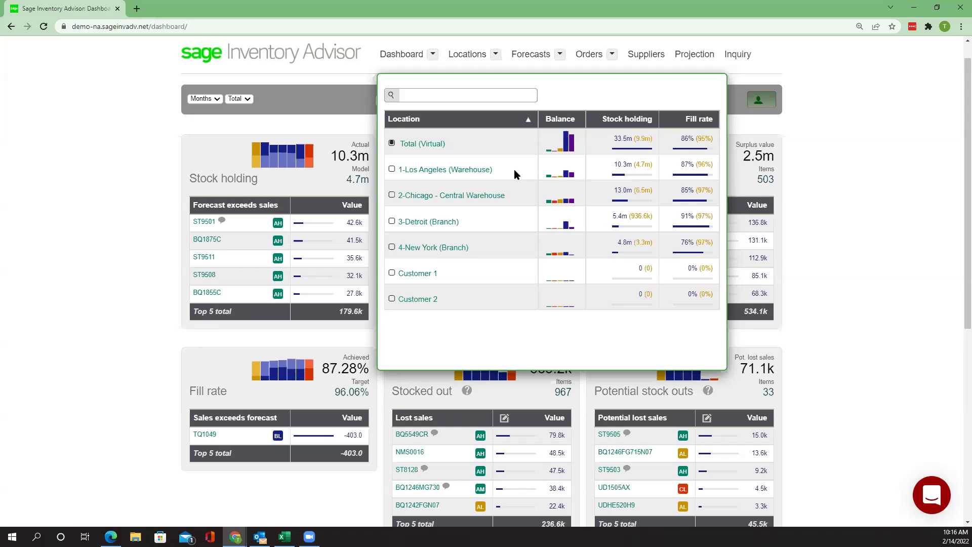
click(313, 108)
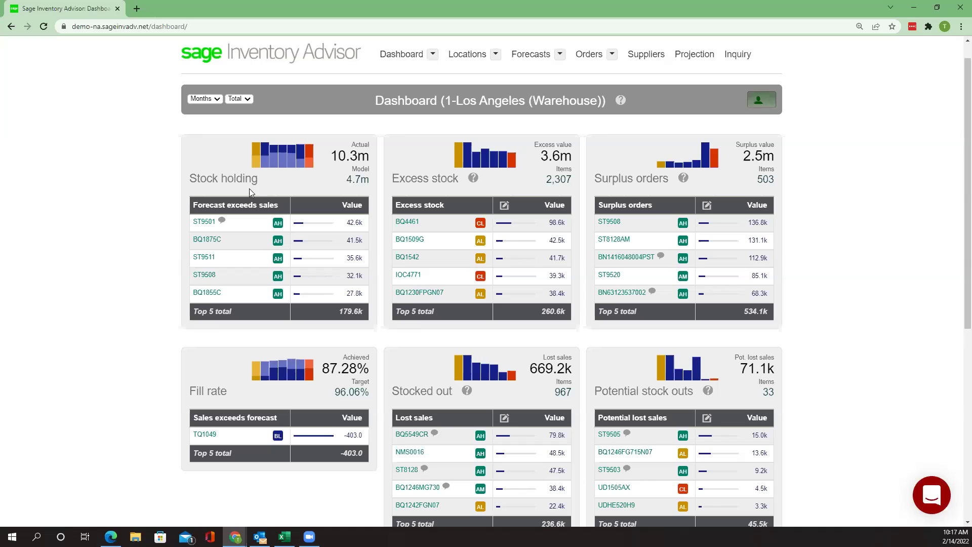
click(213, 100)
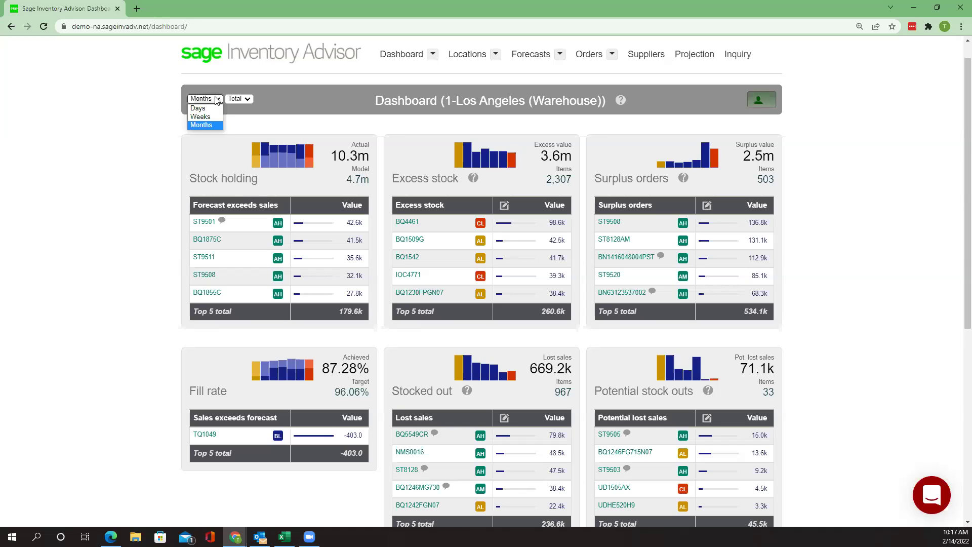
click(215, 126)
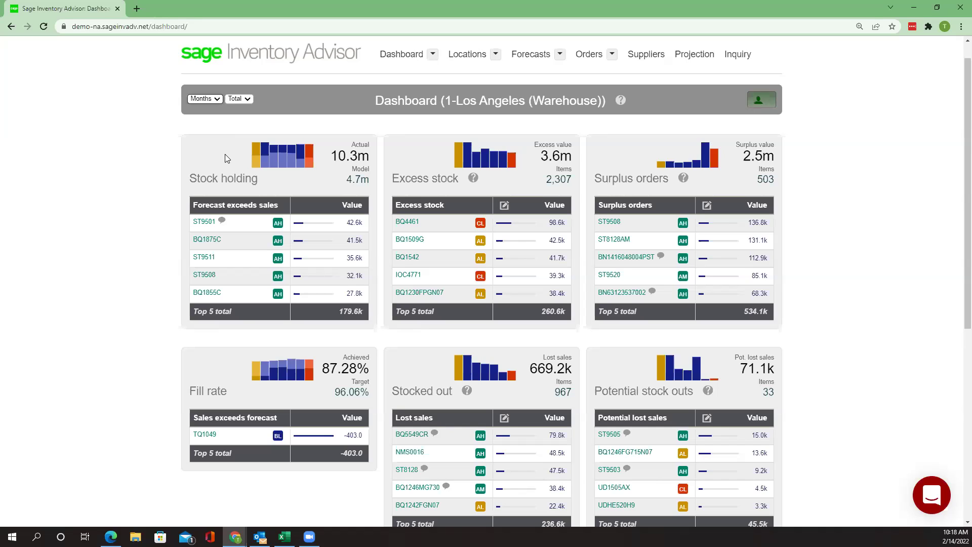
Step: Open the full excess stock list for the Los Angeles warehouse and look through its first page of products
mouse_move(253, 147)
mouse_move(256, 166)
click(556, 161)
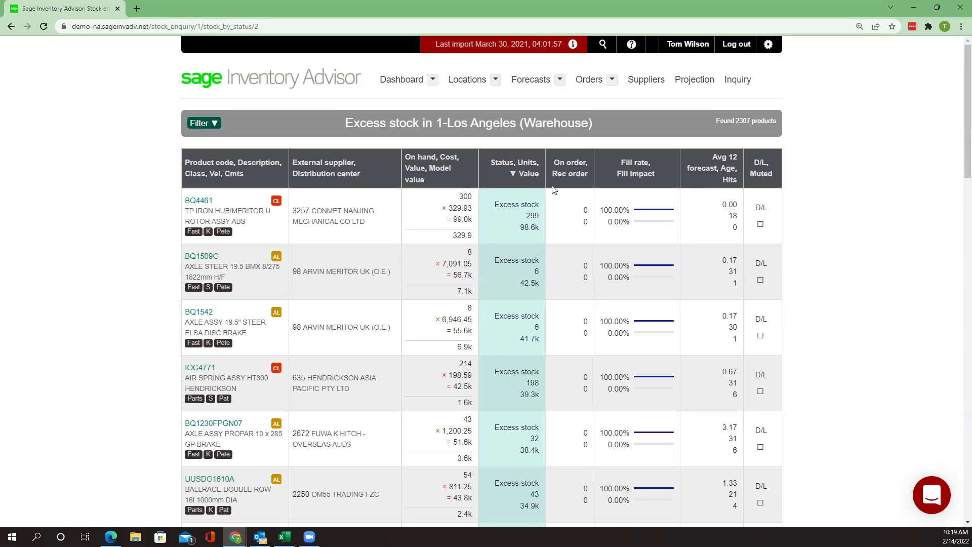
scroll(415, 245, down, 9)
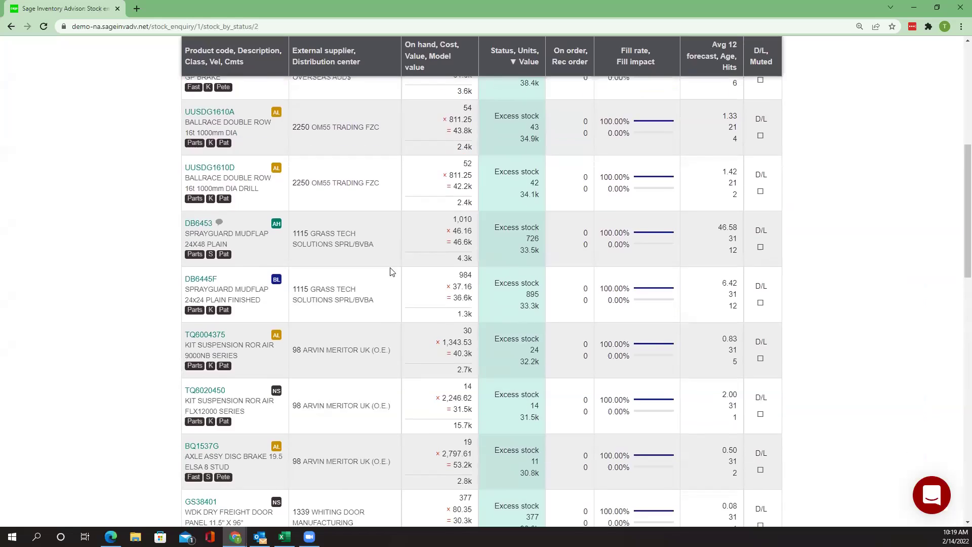
scroll(384, 283, down, 15)
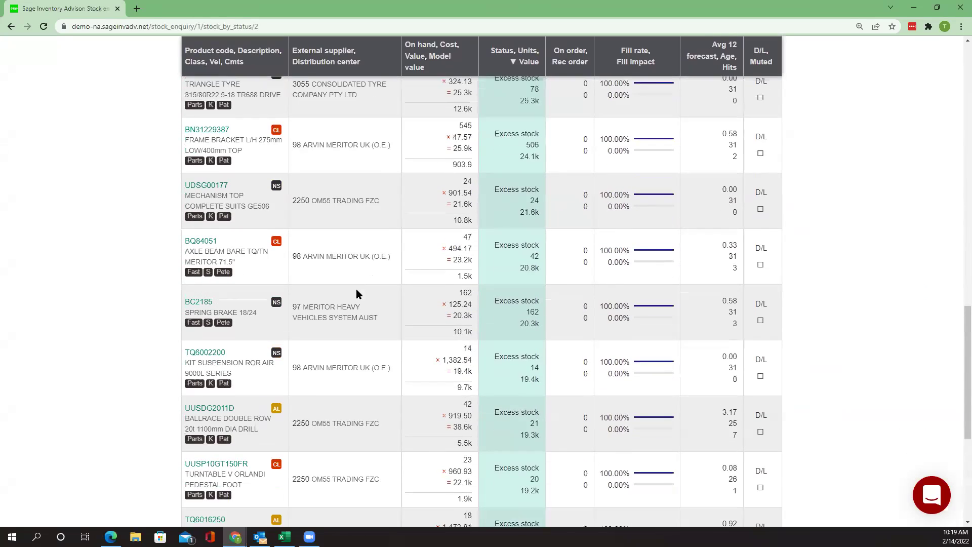
scroll(356, 301, down, 4)
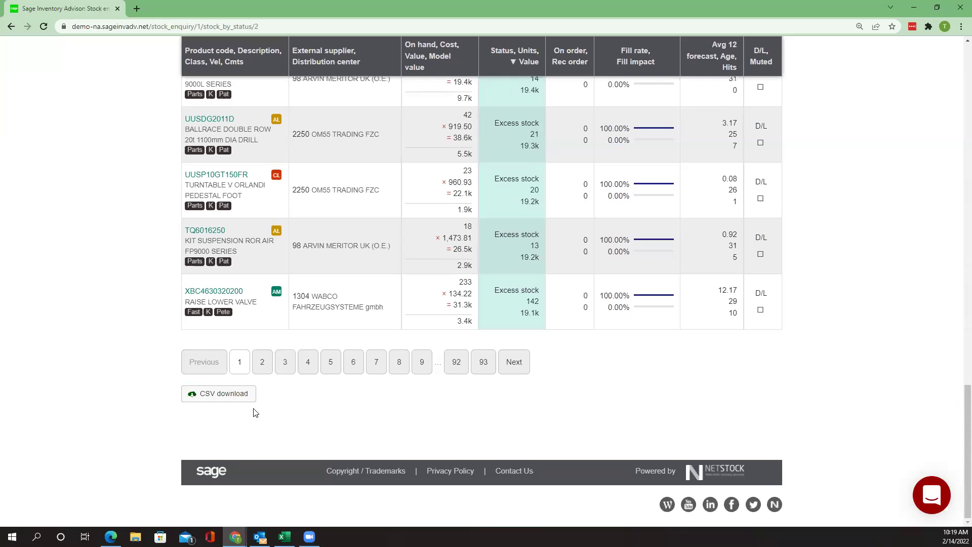
scroll(858, 348, up, 5)
scroll(856, 348, up, 15)
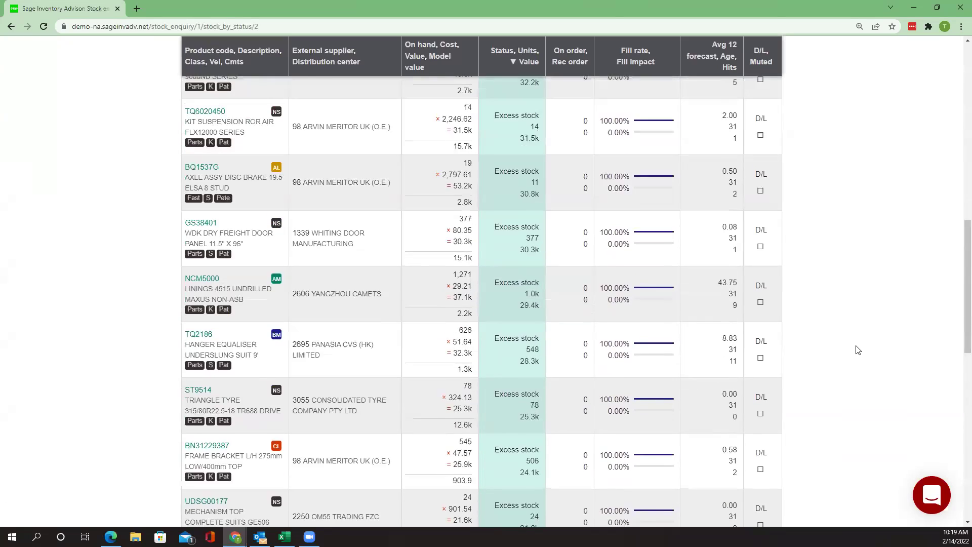
scroll(848, 347, up, 5)
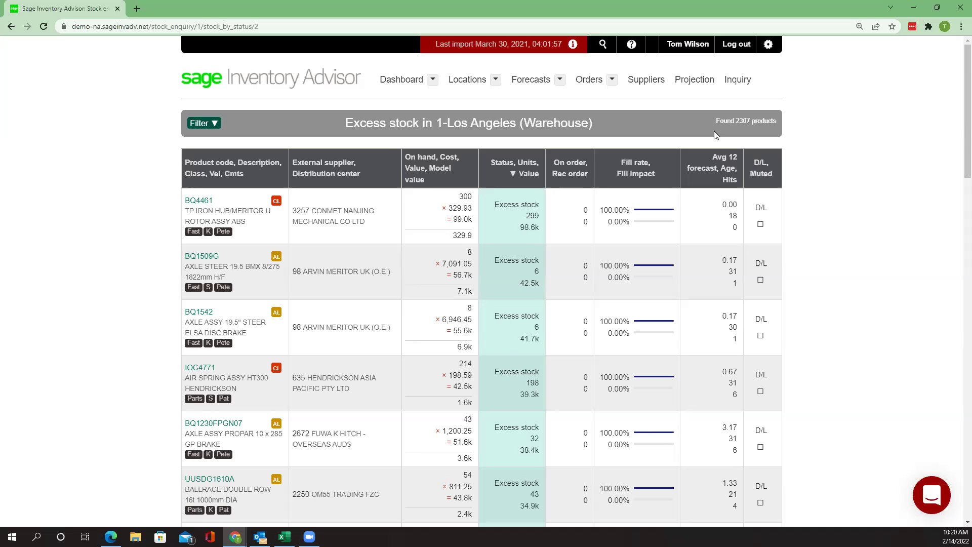
Step: Open the excess stock filter and examine the choices for Product Line, Product Type and Buyer
click(221, 127)
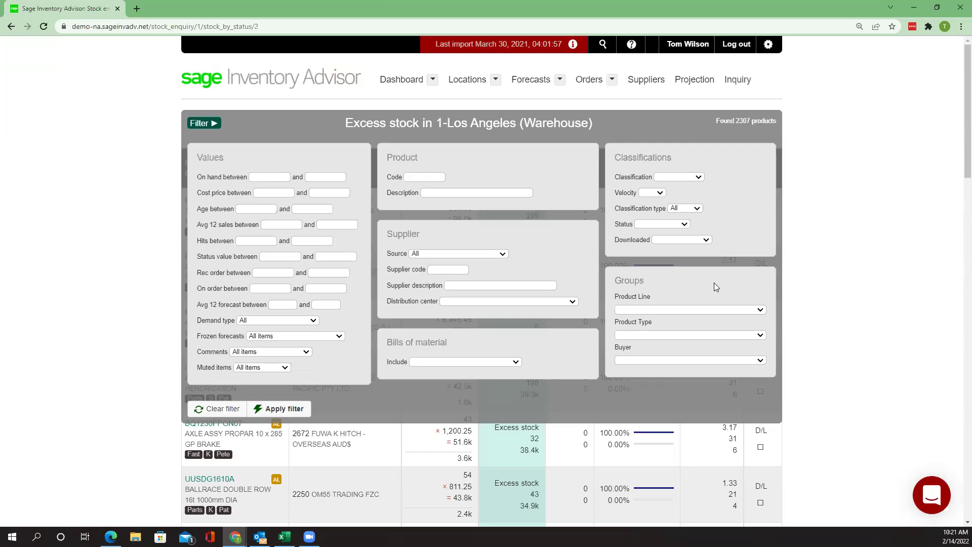
click(761, 309)
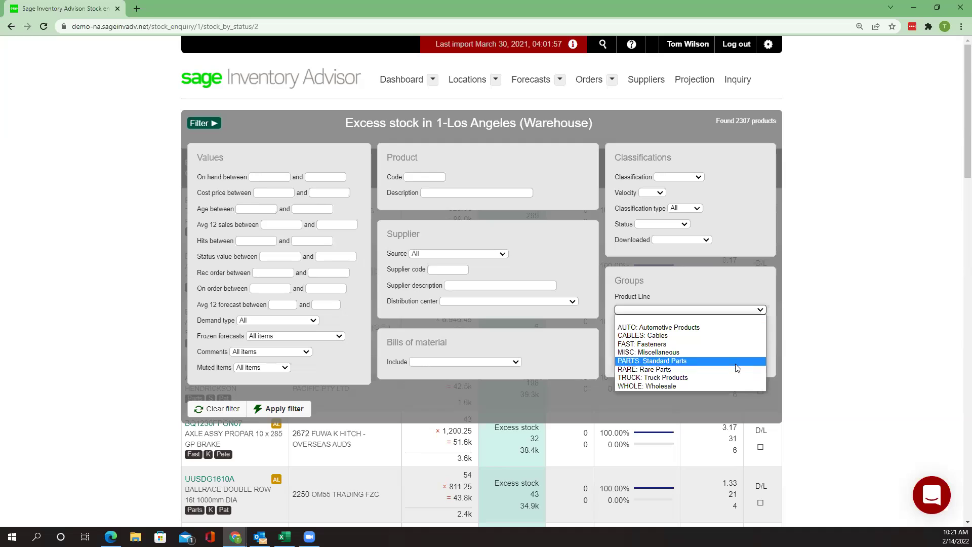
click(721, 314)
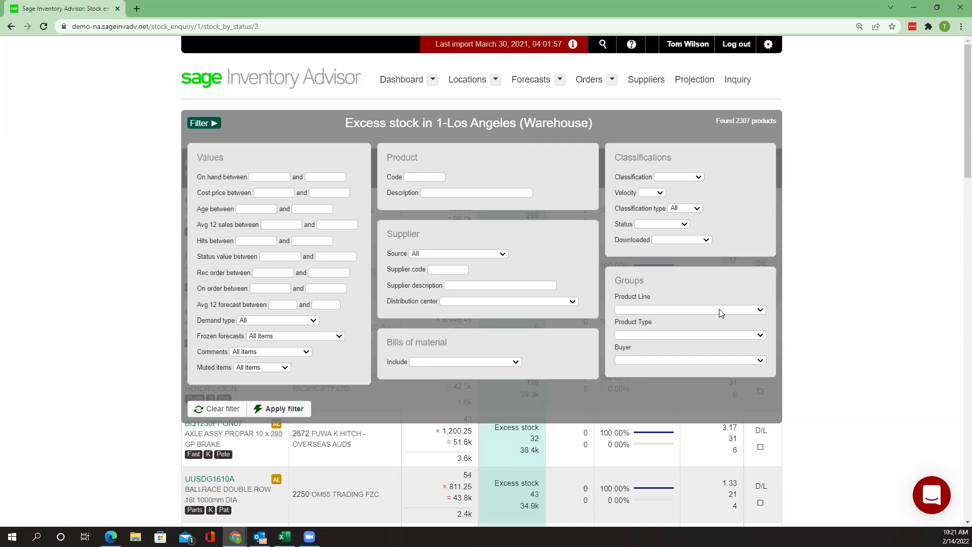
click(761, 334)
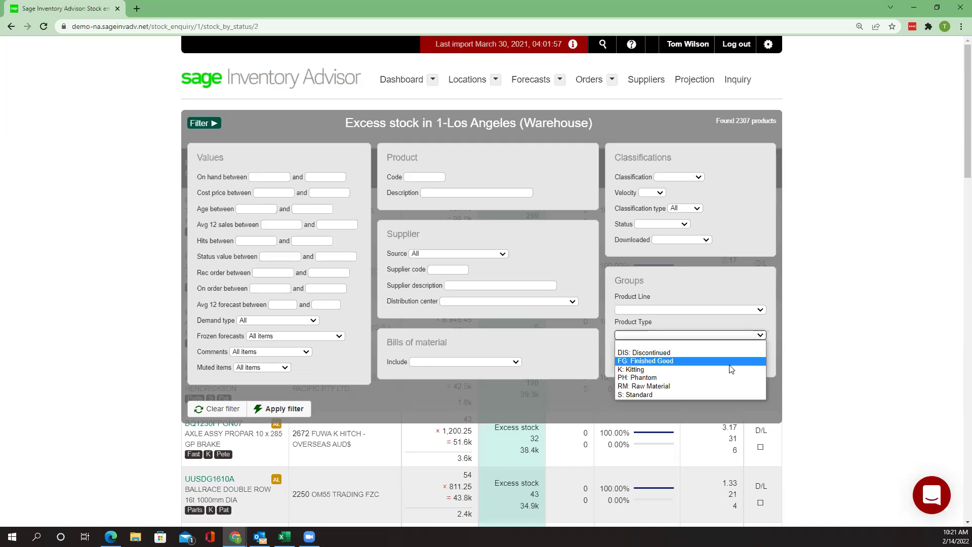
click(693, 279)
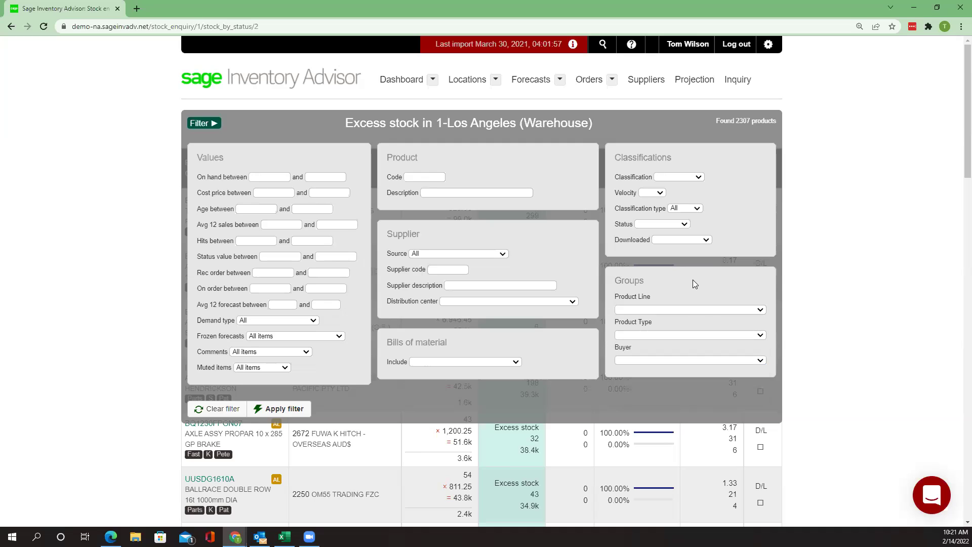
click(758, 360)
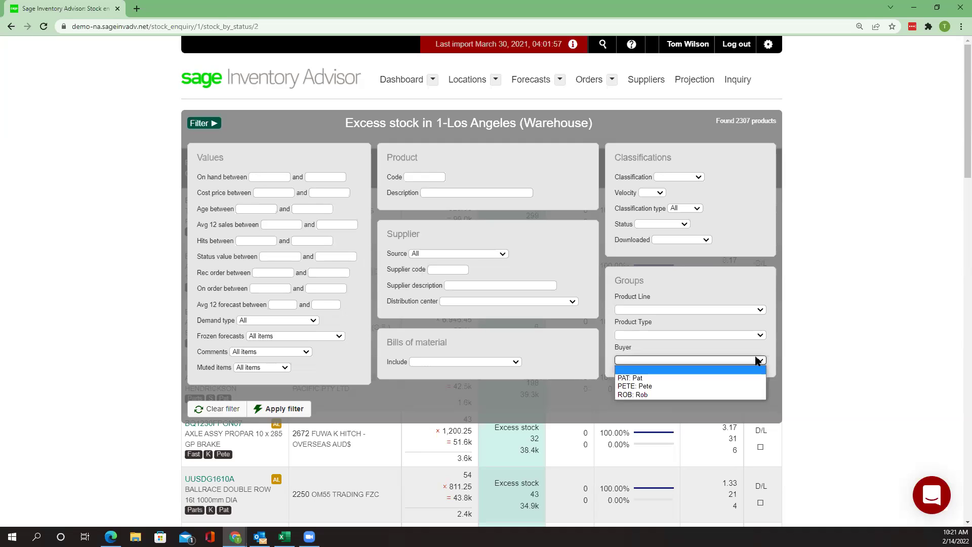
click(714, 291)
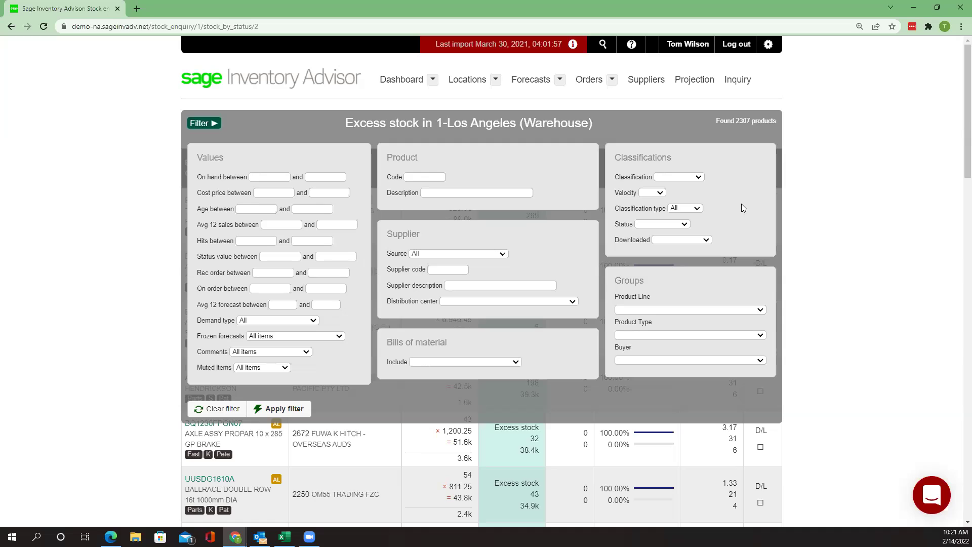
Step: Filter the excess stock list to classification C with Low velocity
click(699, 178)
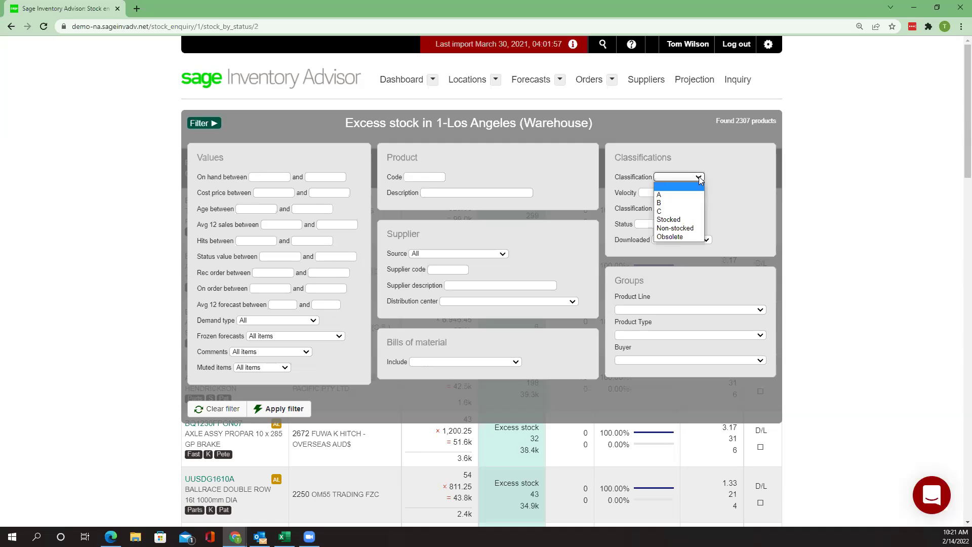
click(664, 204)
click(660, 193)
click(656, 226)
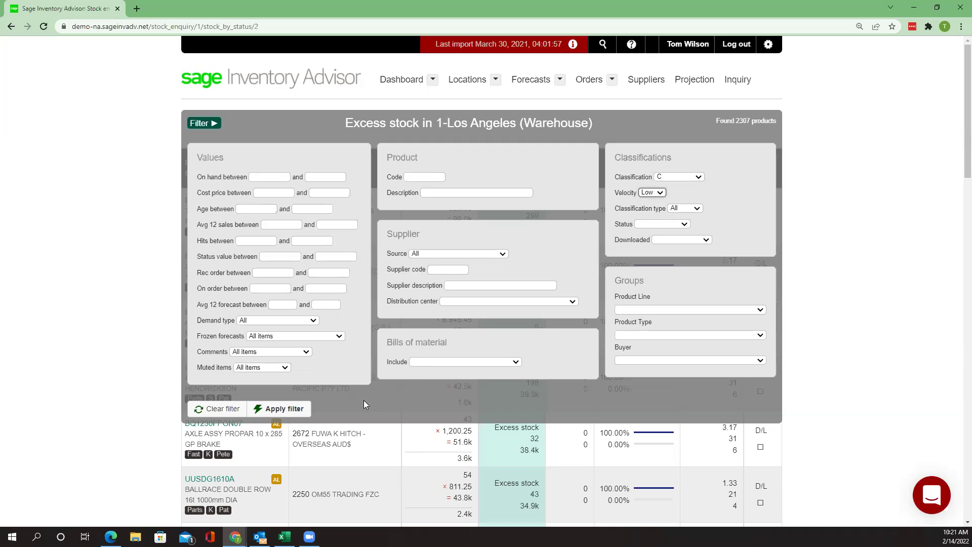
click(304, 409)
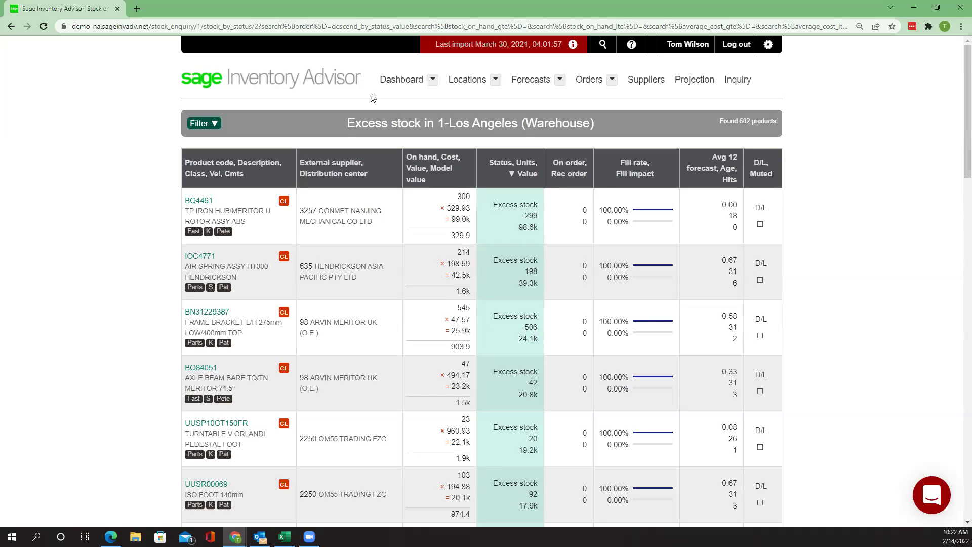
Step: Return to the dashboard and open the details of item ST8128AM from the surplus orders
click(386, 84)
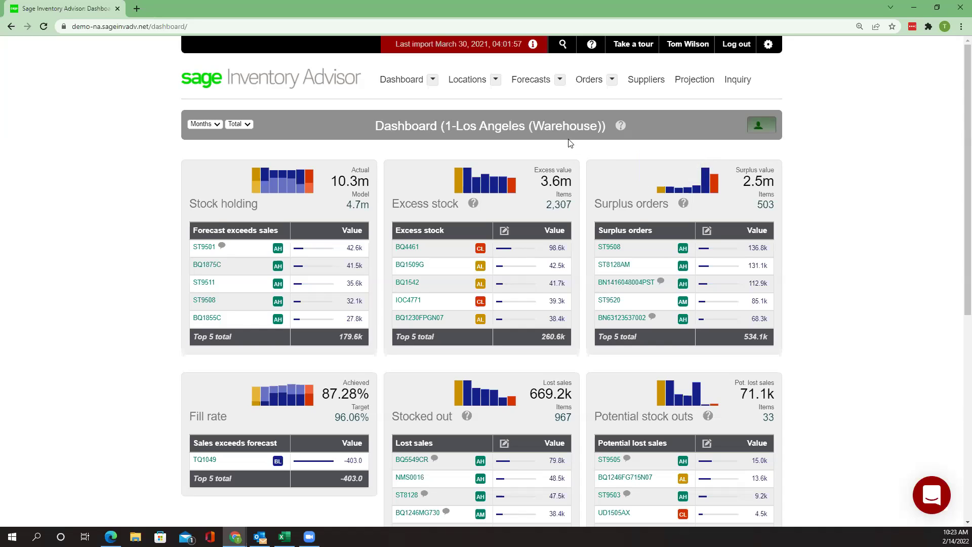
mouse_move(735, 197)
mouse_move(620, 271)
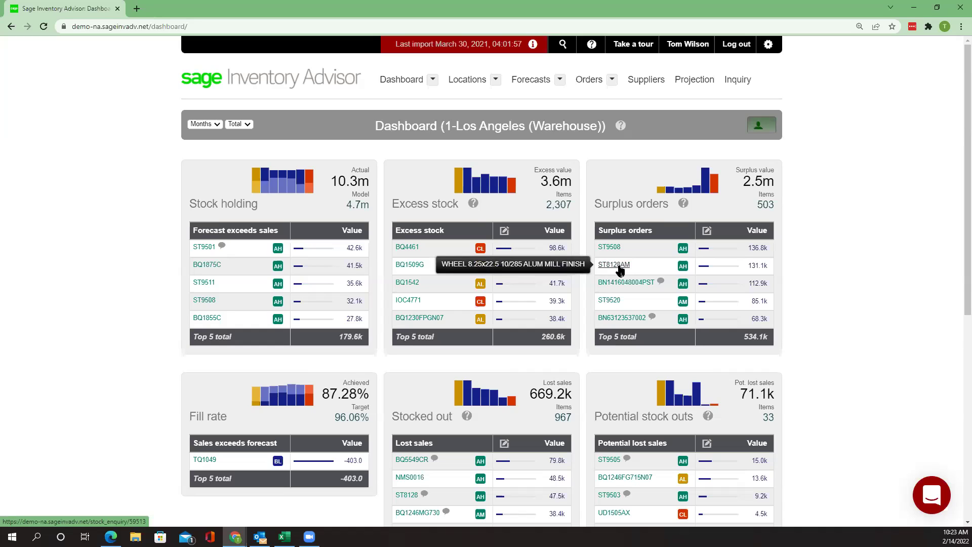
click(620, 271)
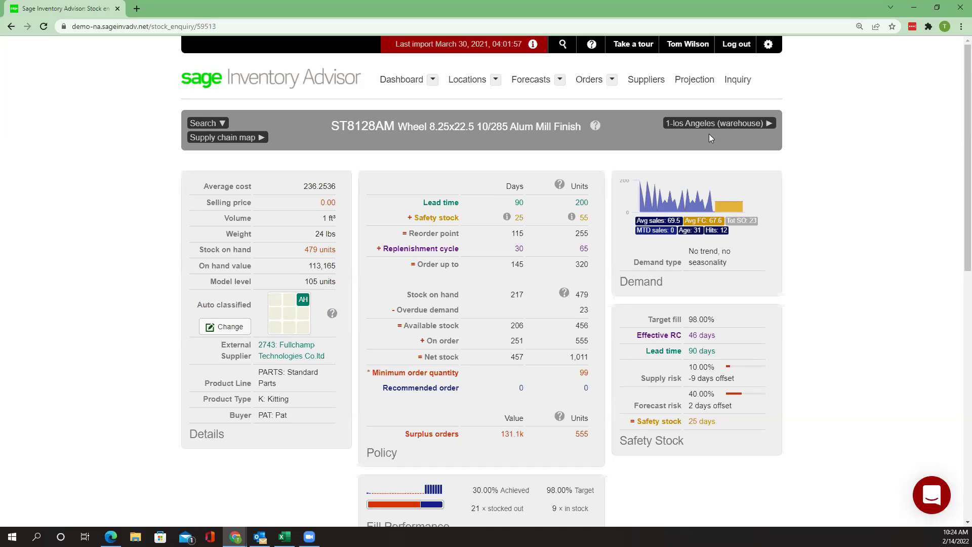
Step: Review the stocking policy and outstanding sales orders of item ST8128AM
scroll(710, 138, down, 1)
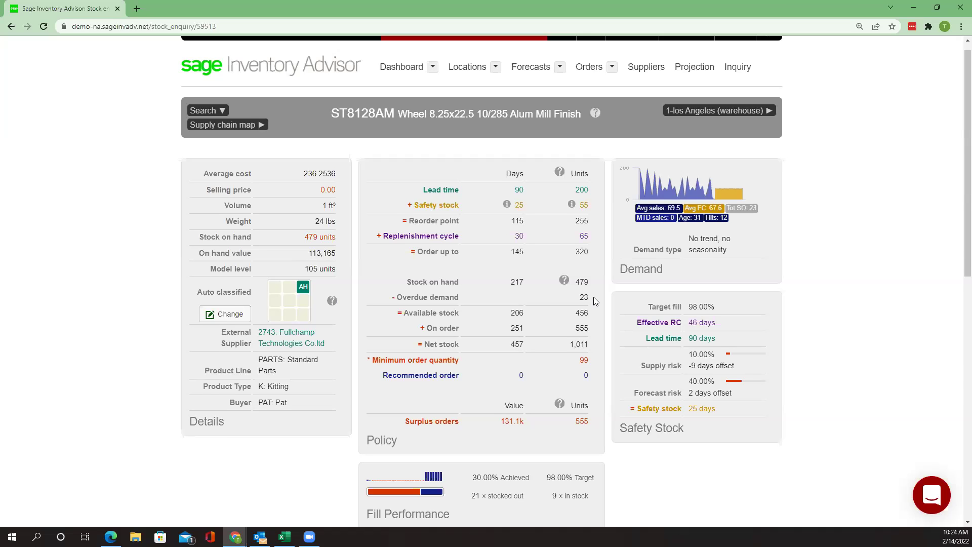
scroll(593, 297, down, 3)
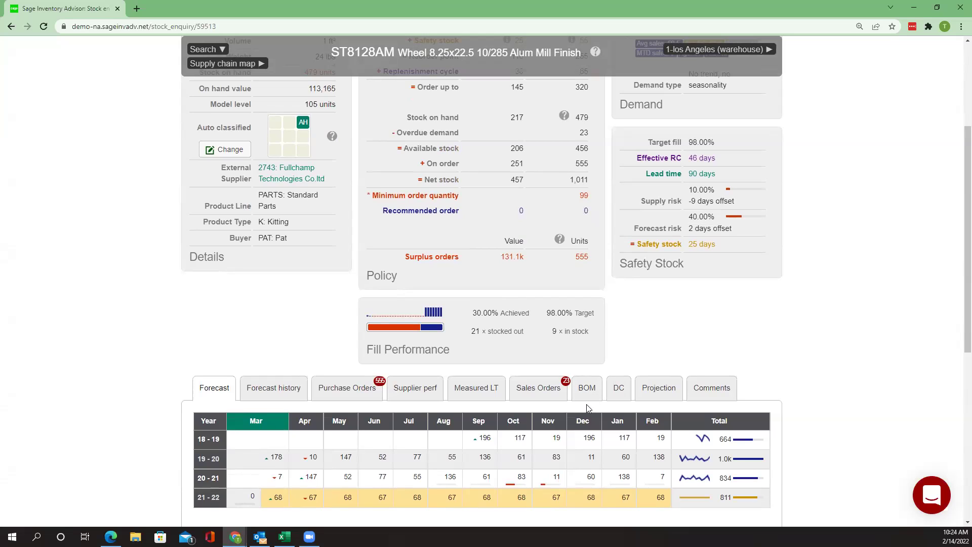
click(542, 393)
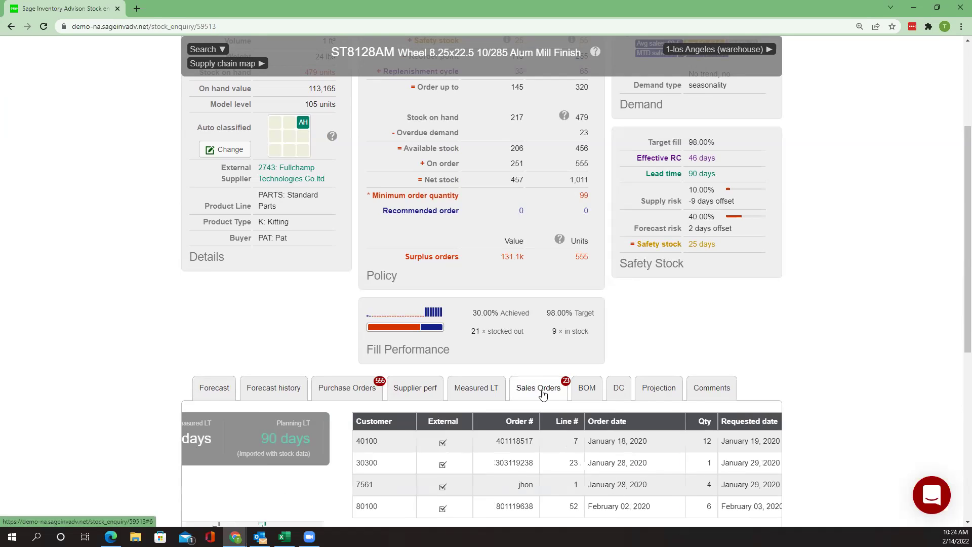
scroll(553, 435, down, 2)
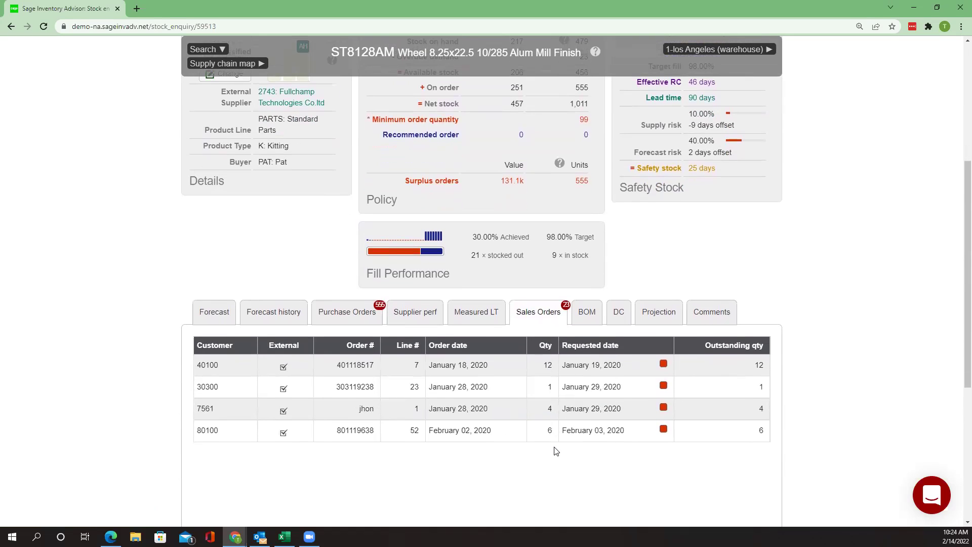
scroll(661, 299, up, 3)
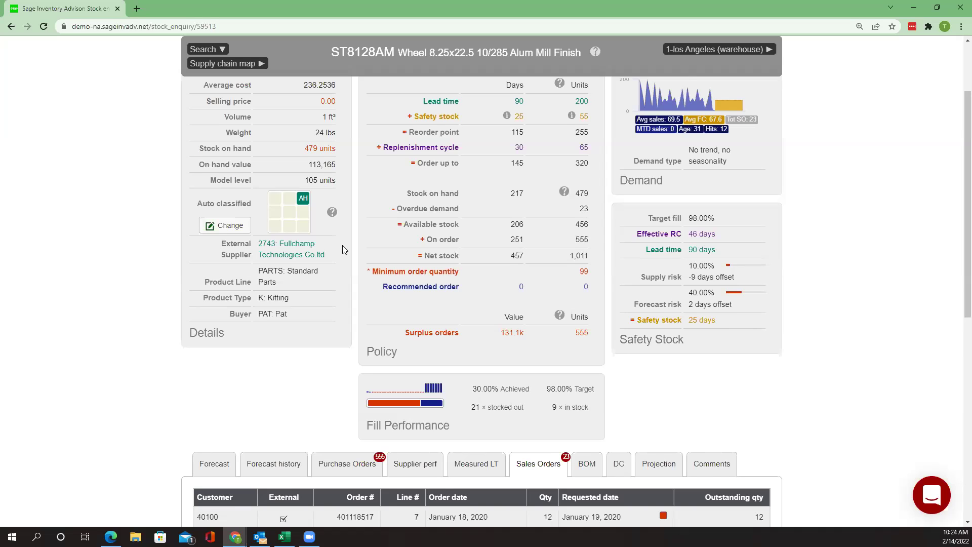
Step: Review the outstanding purchase orders of item ST8128AM and compare them with its policy figures
scroll(342, 245, down, 2)
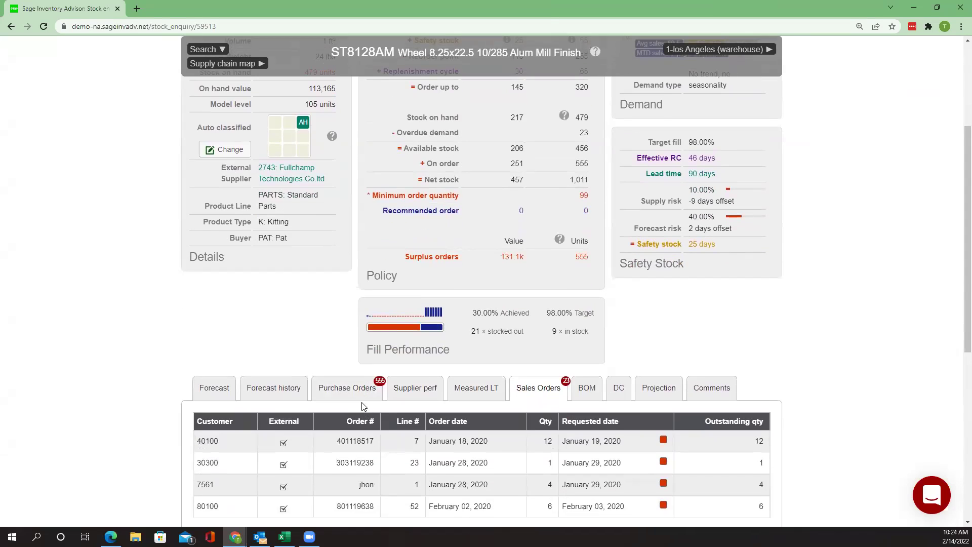
click(361, 398)
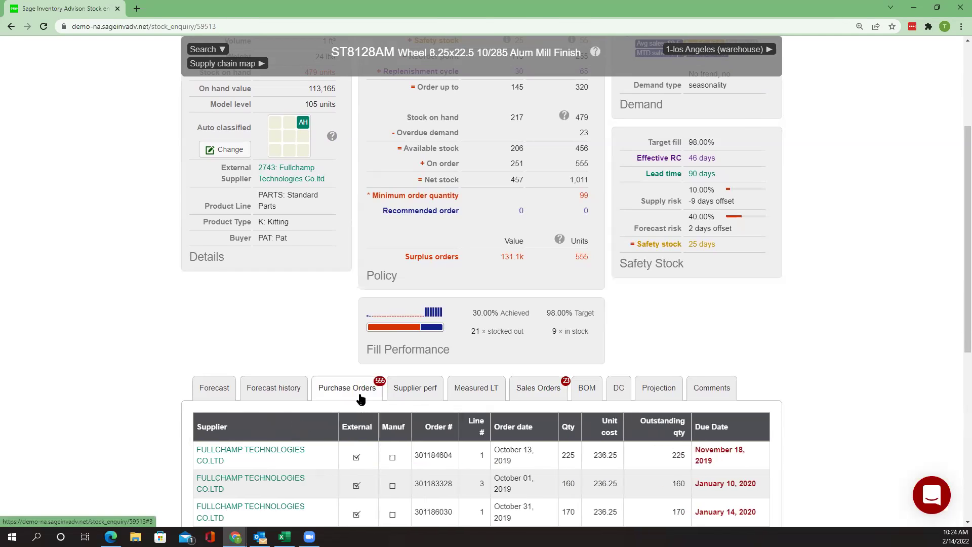
scroll(363, 404, down, 2)
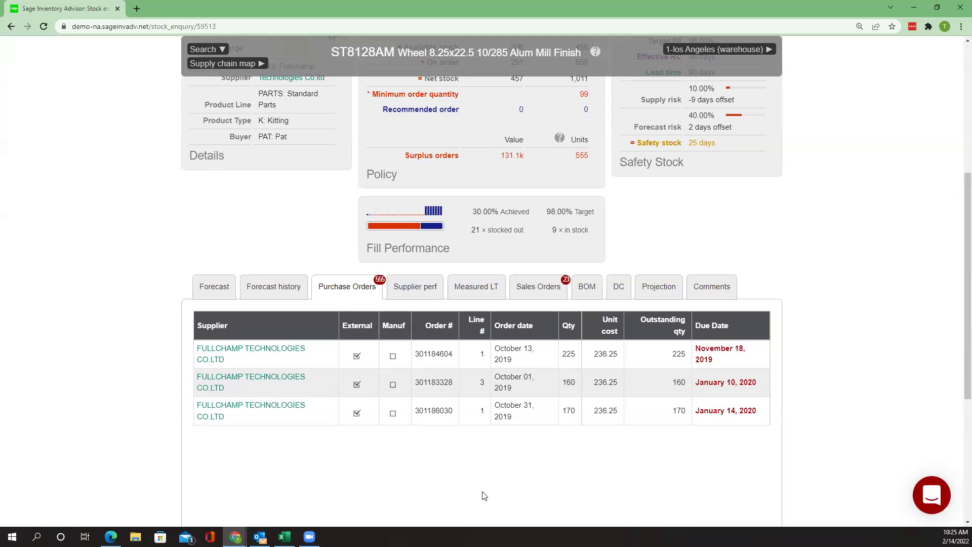
scroll(497, 499, up, 4)
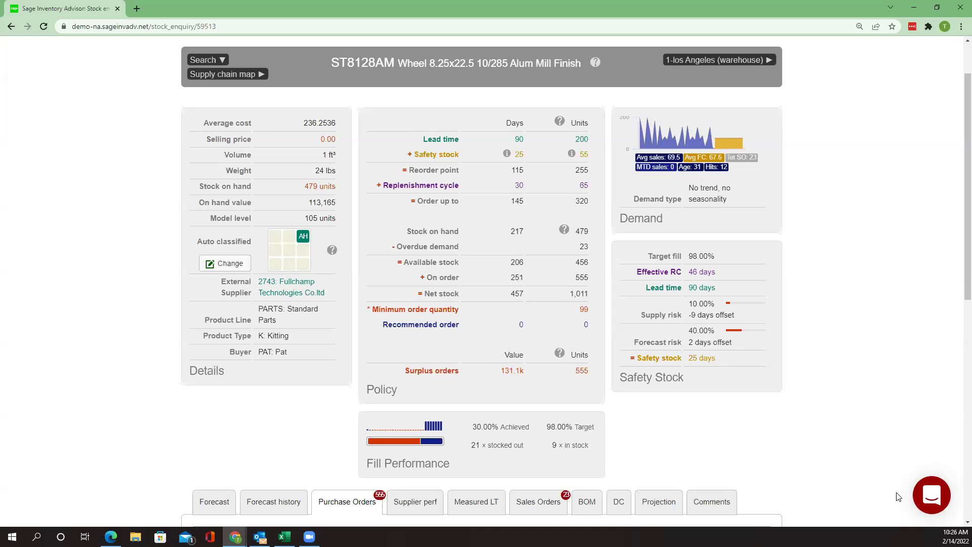
Step: Open the support messenger's help articles and list those in the Forecasting collection
click(931, 494)
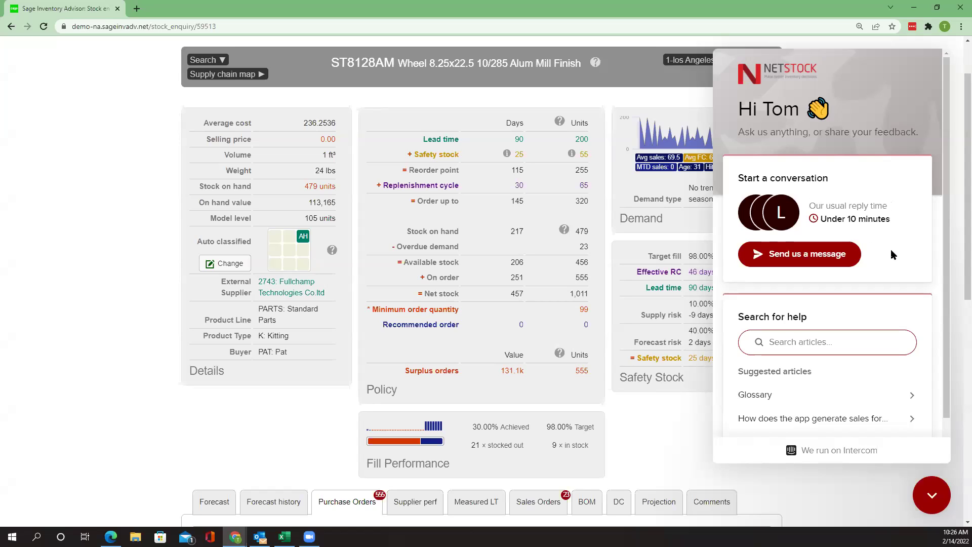
click(867, 342)
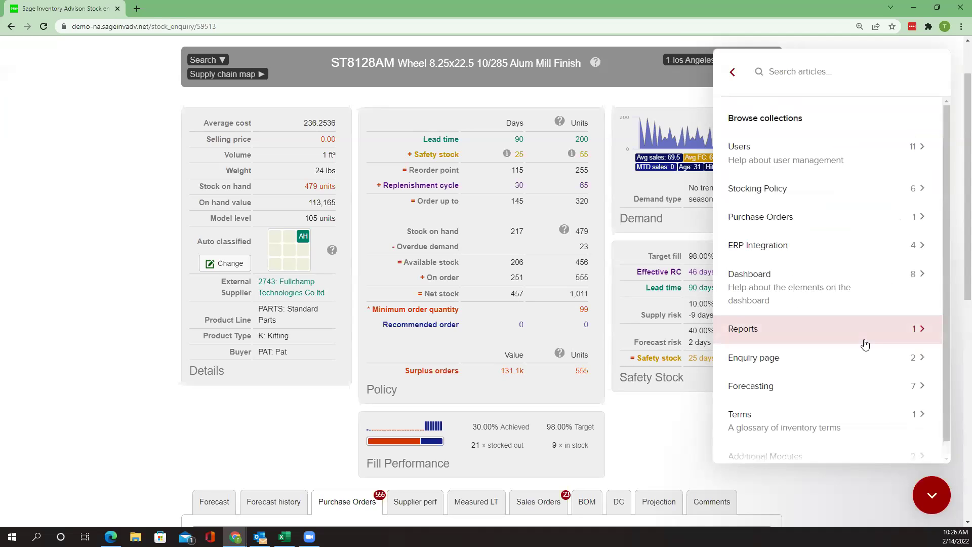
click(810, 388)
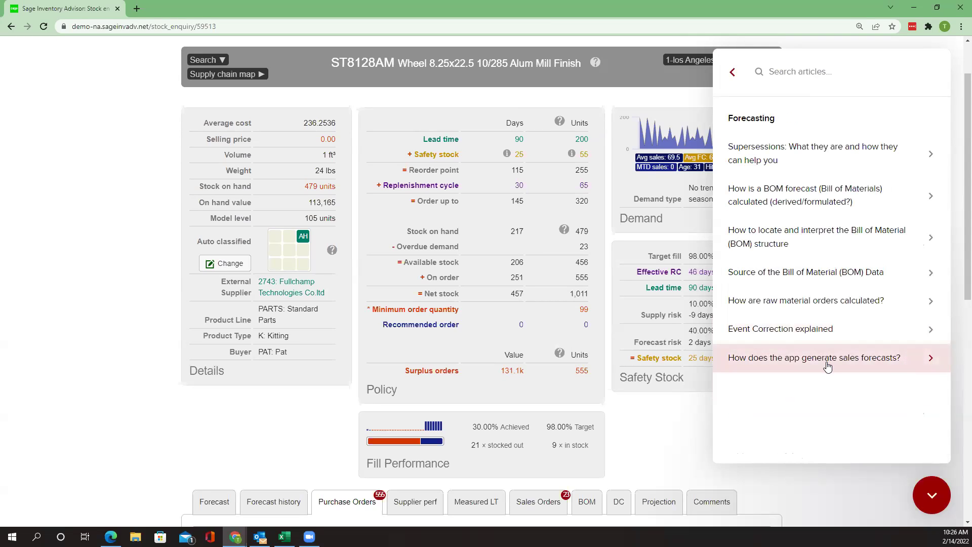
Step: Open the article "How does the app generate sales forecasts?" and read its Categorising Sales section and the No History and Young demand types
click(828, 366)
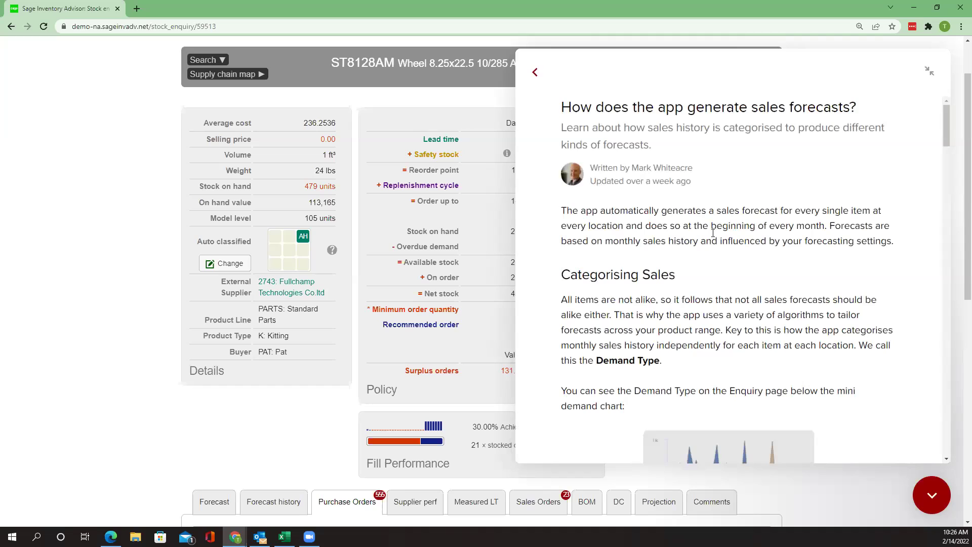
scroll(713, 233, down, 3)
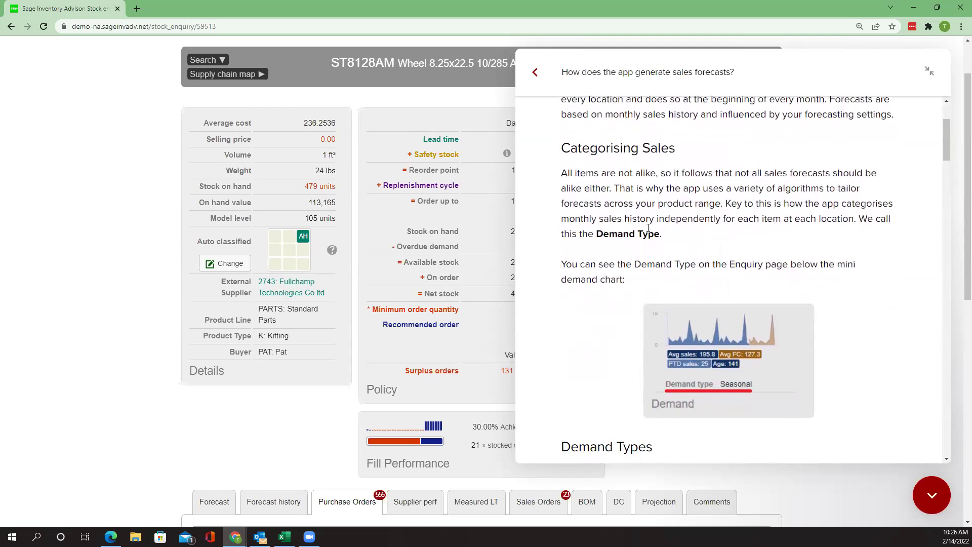
scroll(649, 228, down, 2)
scroll(563, 227, down, 1)
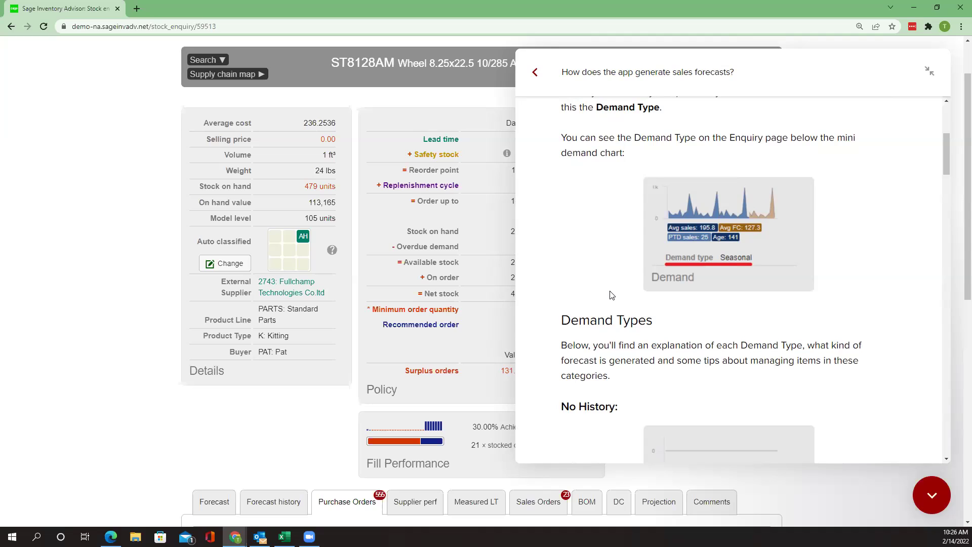
scroll(560, 268, down, 3)
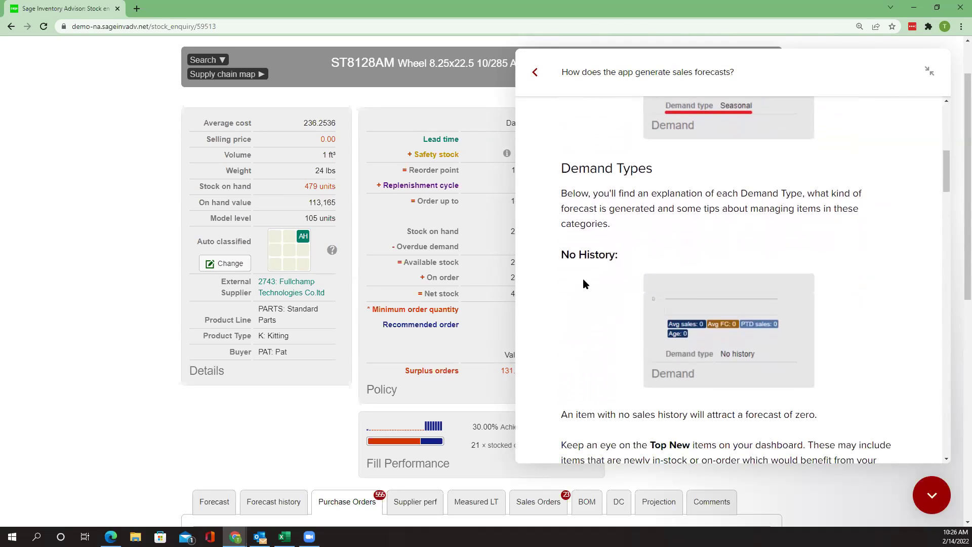
scroll(595, 282, down, 5)
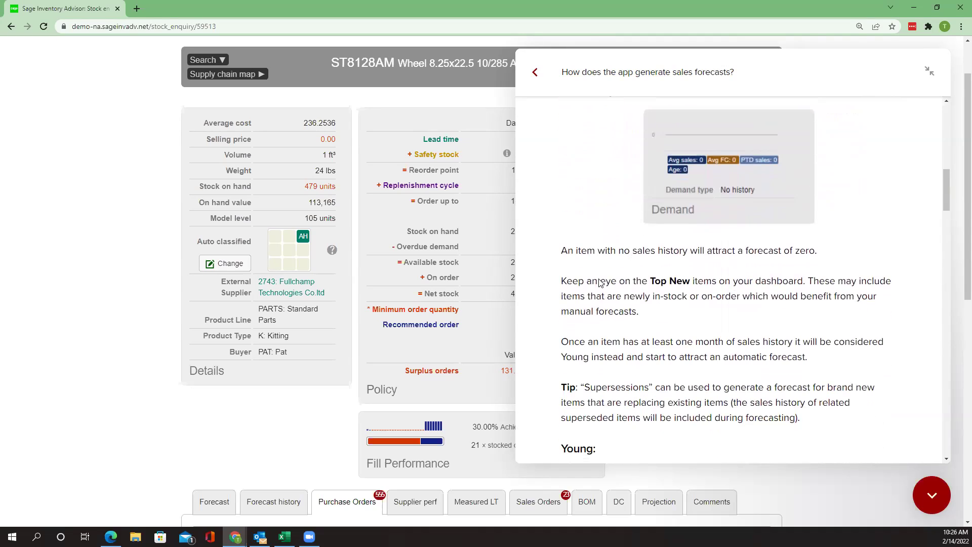
scroll(572, 374, down, 1)
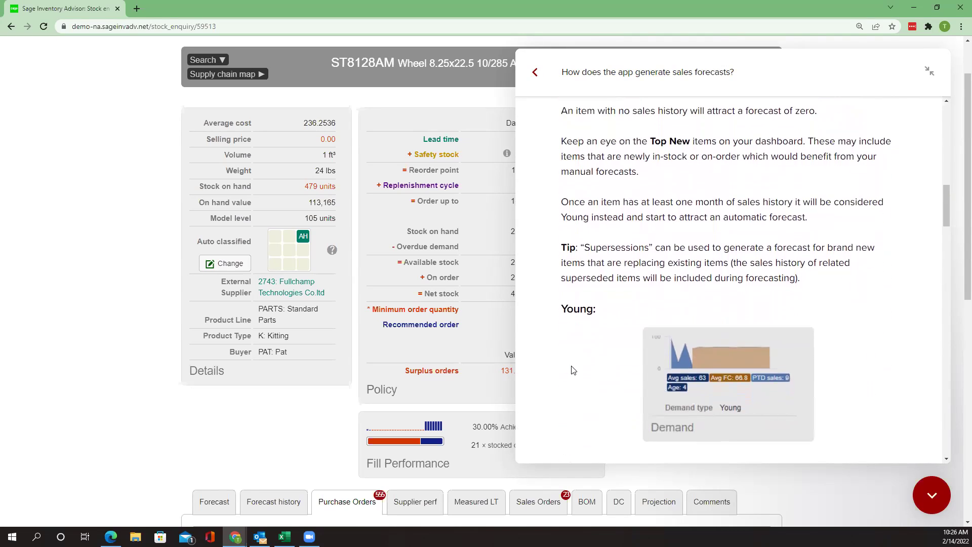
scroll(583, 351, down, 4)
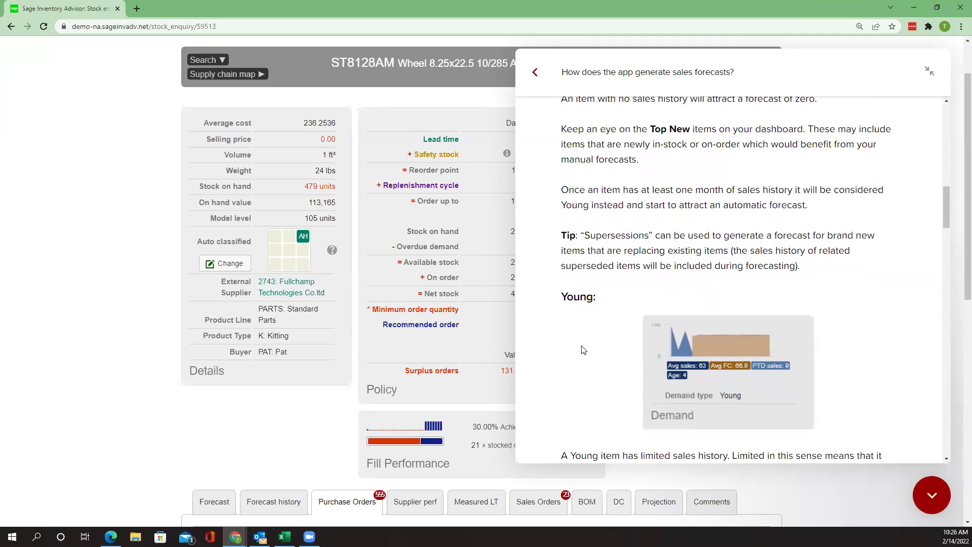
Step: Read the article's remaining main demand types, from Slow Mover to No Trend, No Seasonality, and close the support messenger
scroll(582, 348, down, 3)
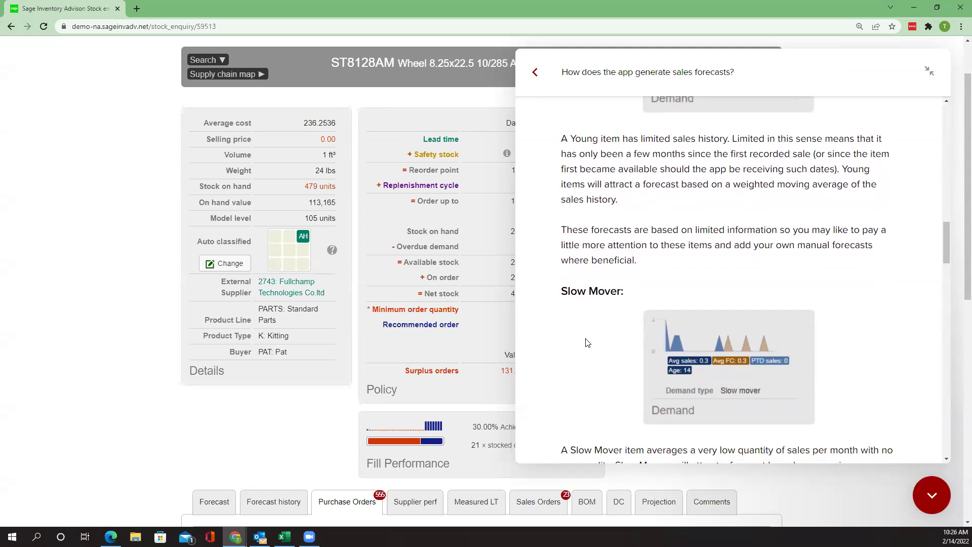
scroll(588, 343, down, 5)
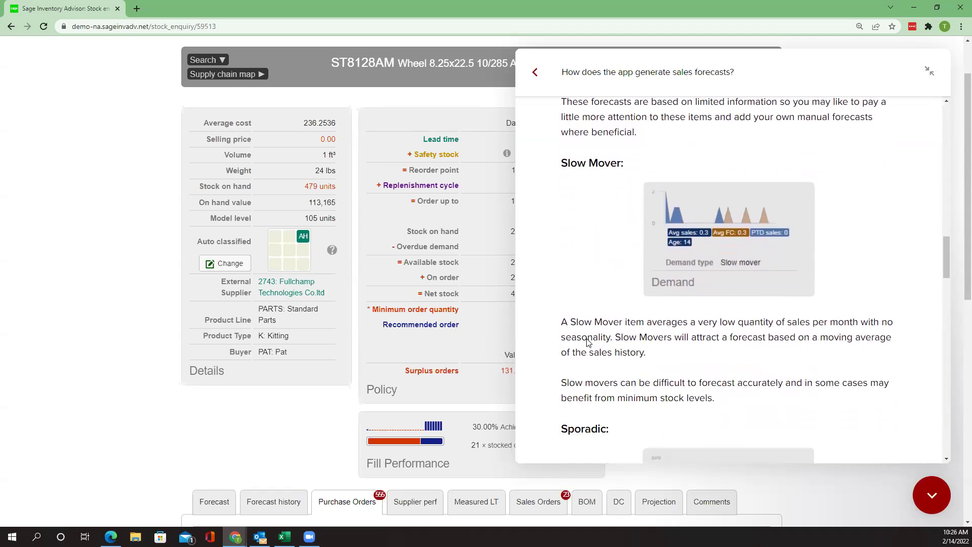
scroll(589, 343, down, 1)
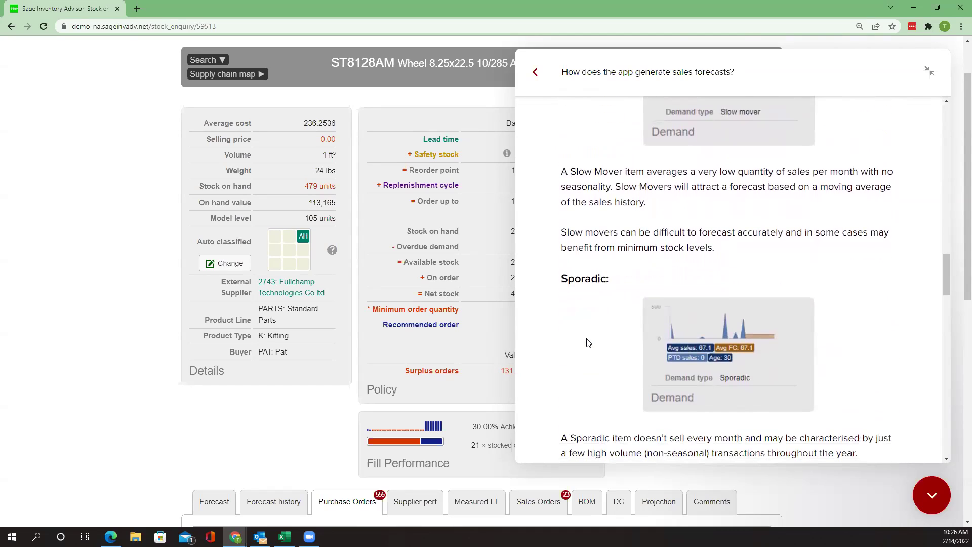
scroll(589, 344, down, 5)
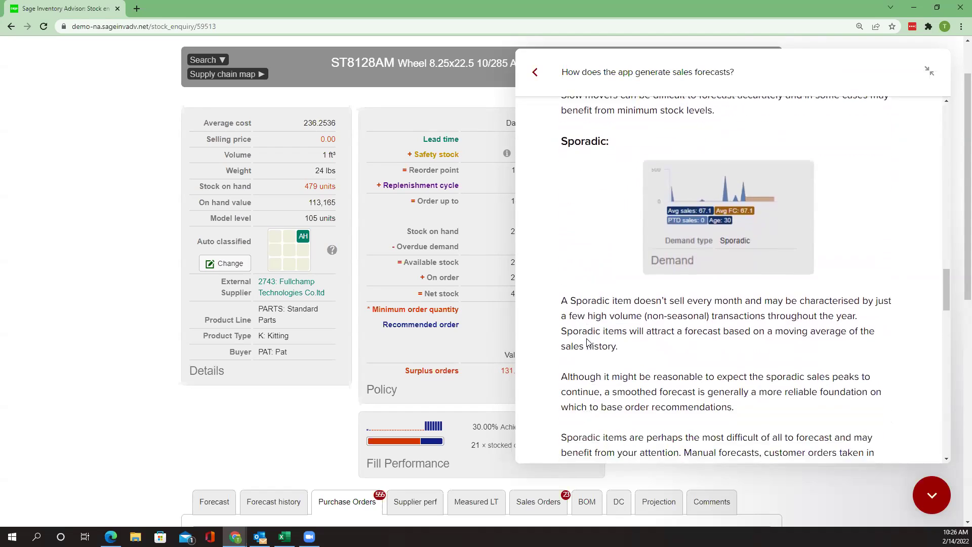
scroll(588, 343, down, 3)
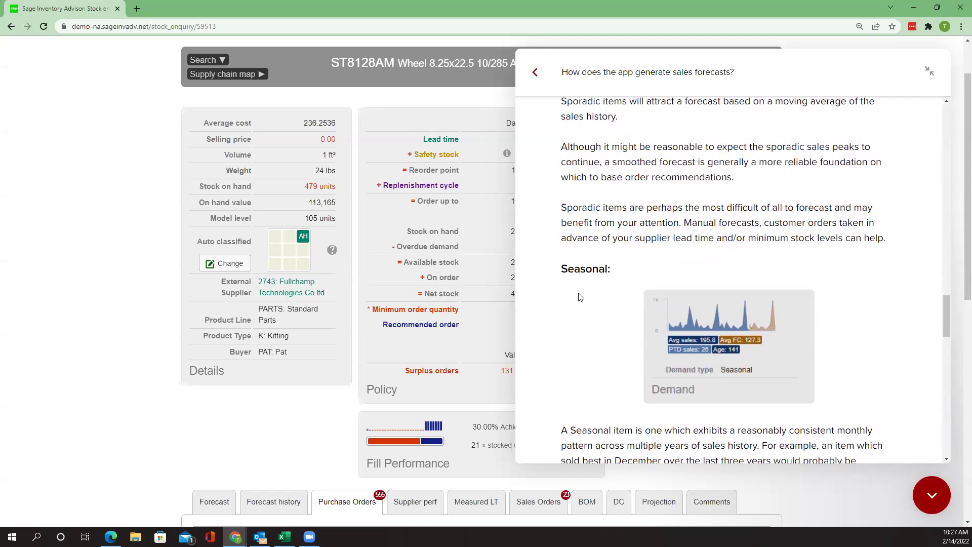
scroll(581, 297, down, 6)
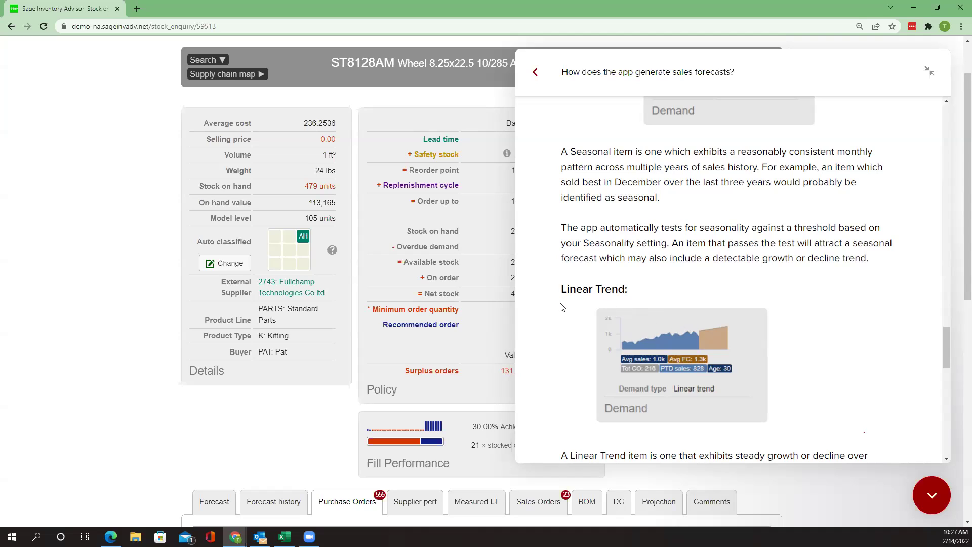
scroll(562, 307, down, 5)
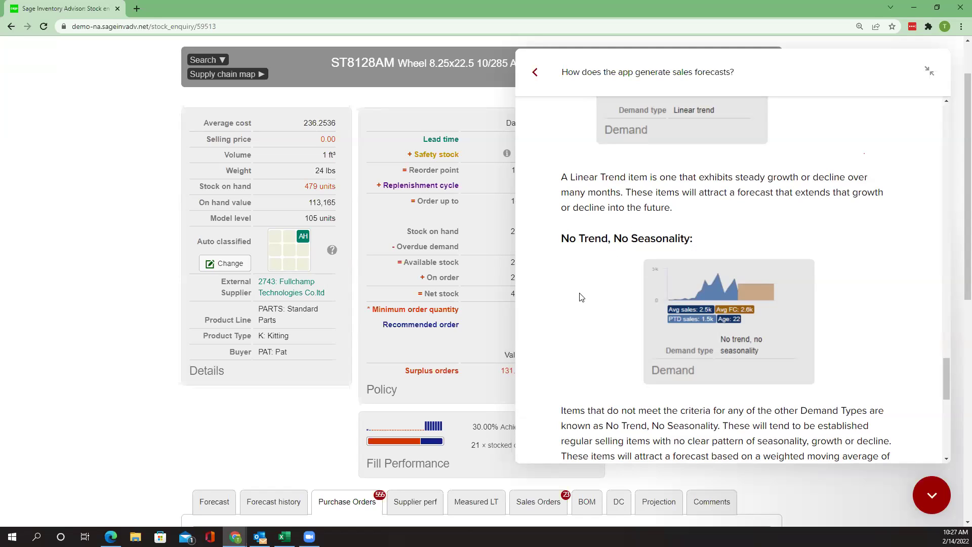
scroll(585, 297, down, 2)
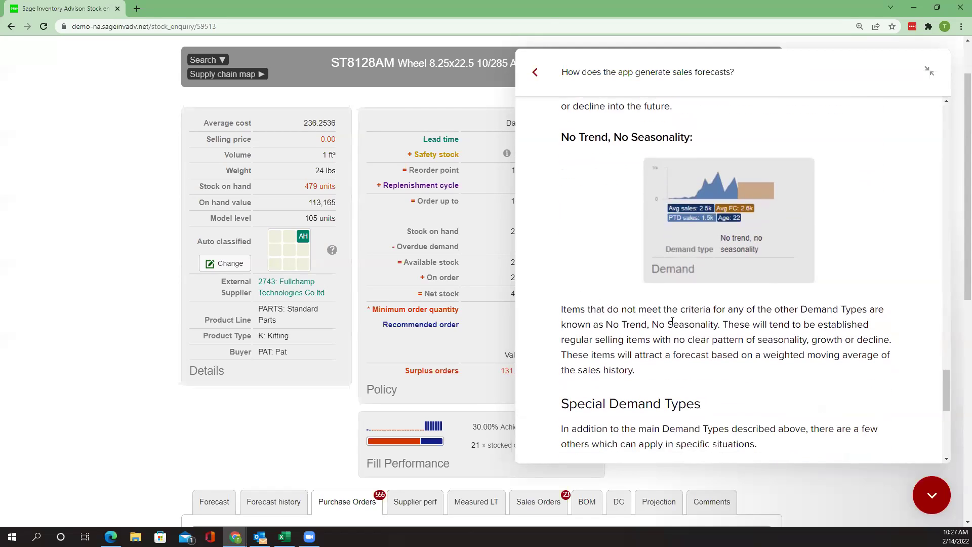
click(931, 499)
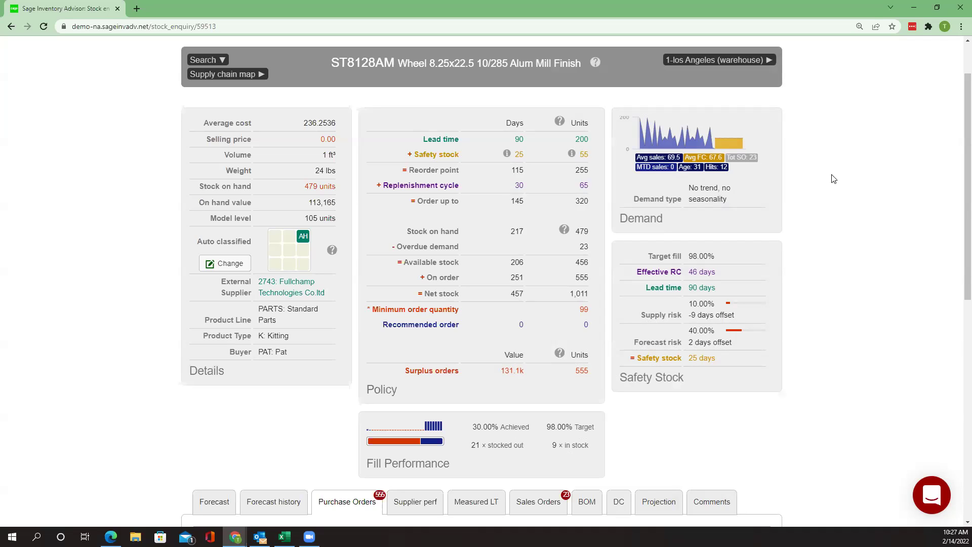
Step: Show the forecast history of item ST8128AM, compare its forecast and sales lines, and review the item's safety stock figures
scroll(791, 187, down, 1)
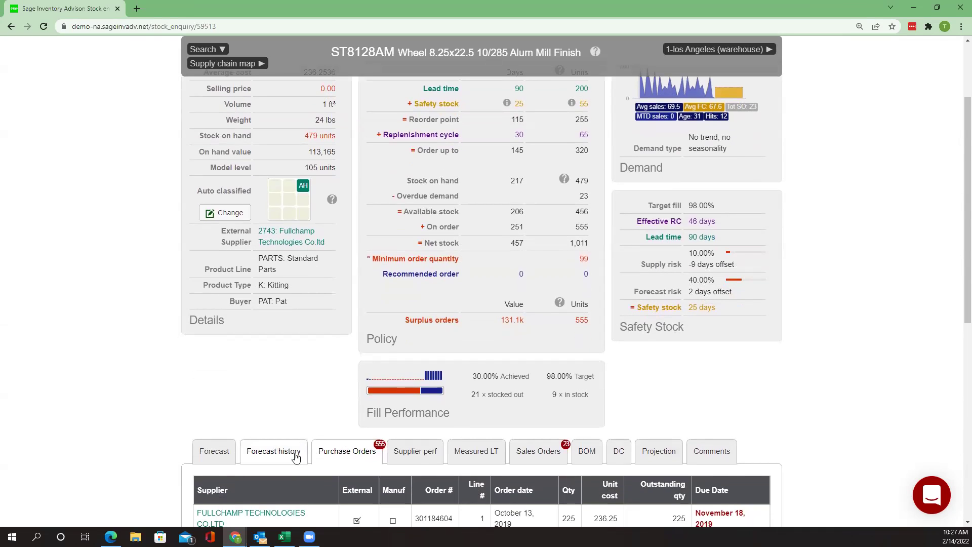
click(296, 453)
scroll(314, 409, down, 2)
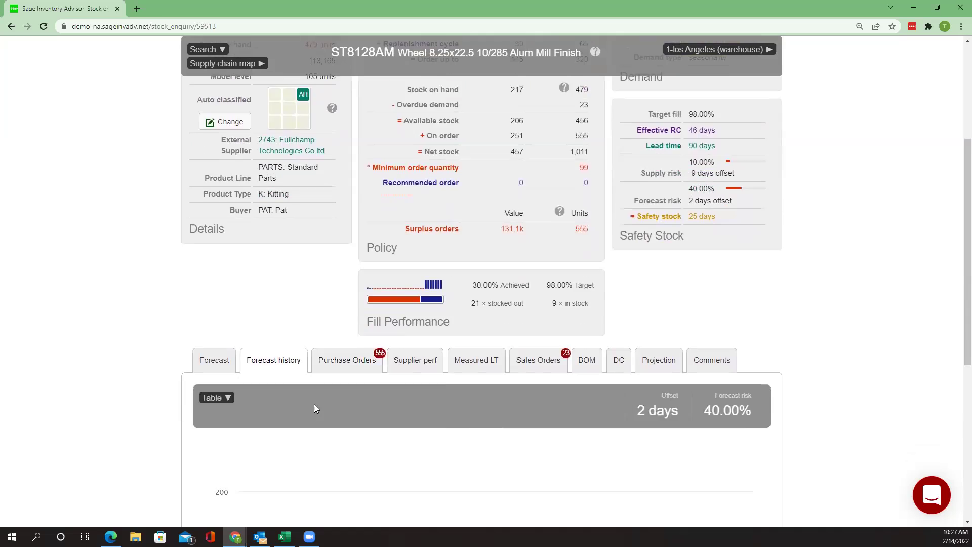
scroll(314, 408, down, 5)
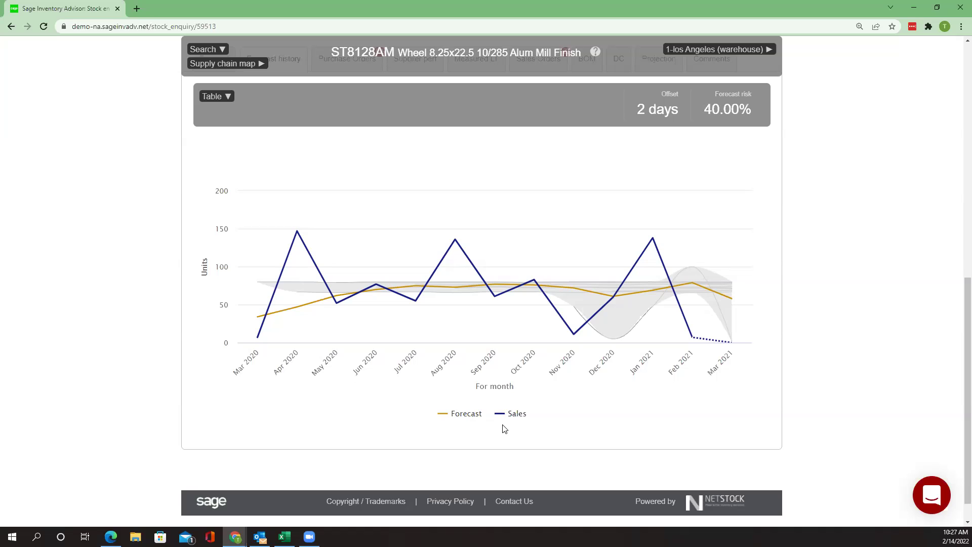
scroll(881, 352, up, 5)
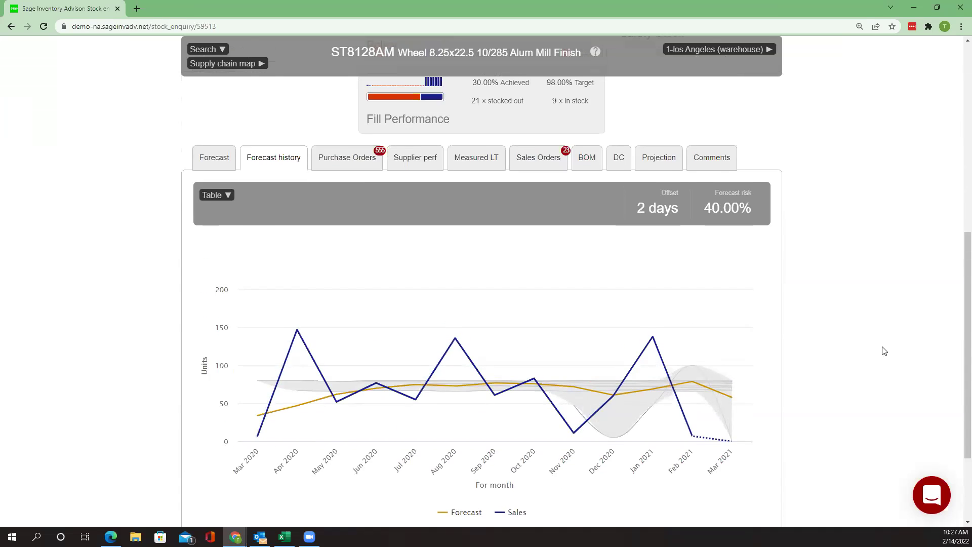
scroll(884, 351, up, 5)
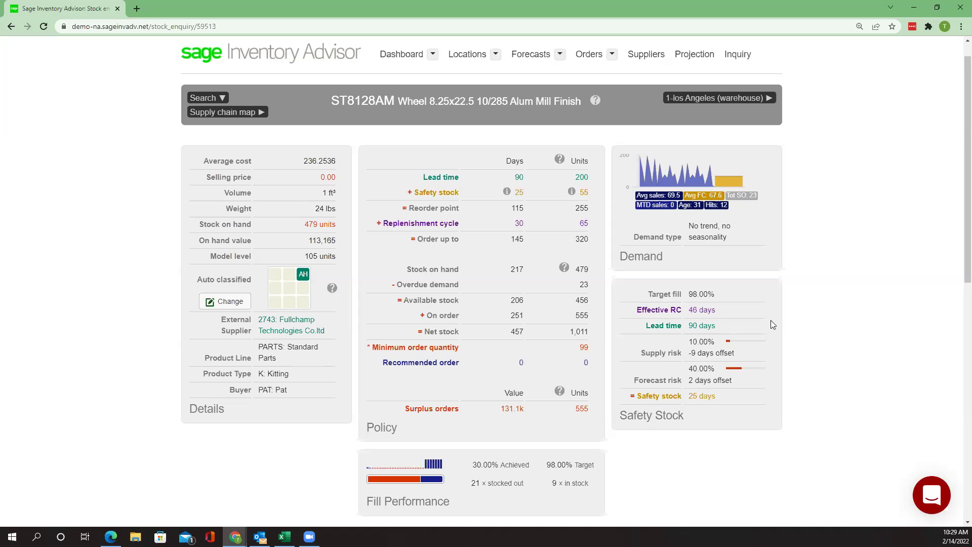
mouse_move(736, 331)
Step: Show the supplier performance charts of item ST8128AM and expand the table of individual deliveries behind them
scroll(652, 366, down, 3)
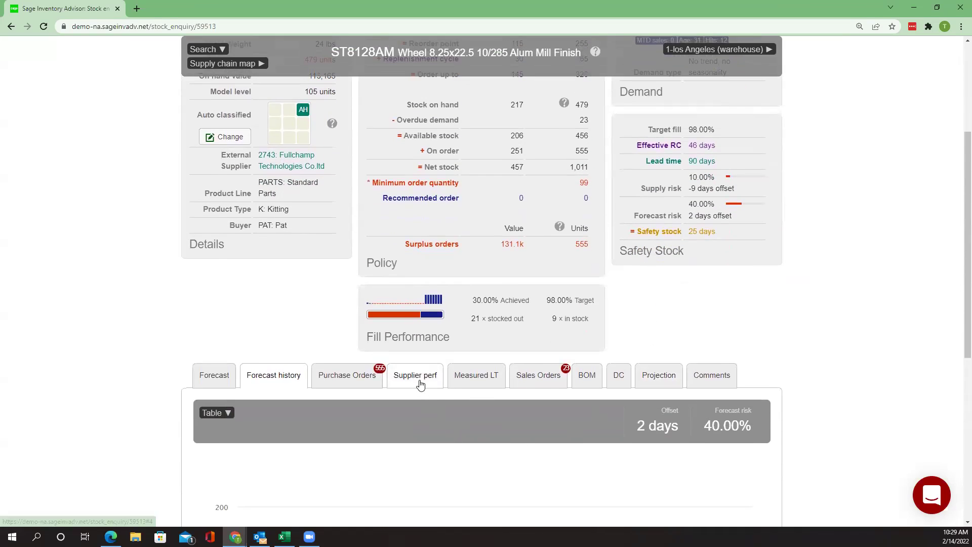
click(419, 381)
scroll(432, 321, down, 2)
scroll(431, 321, down, 3)
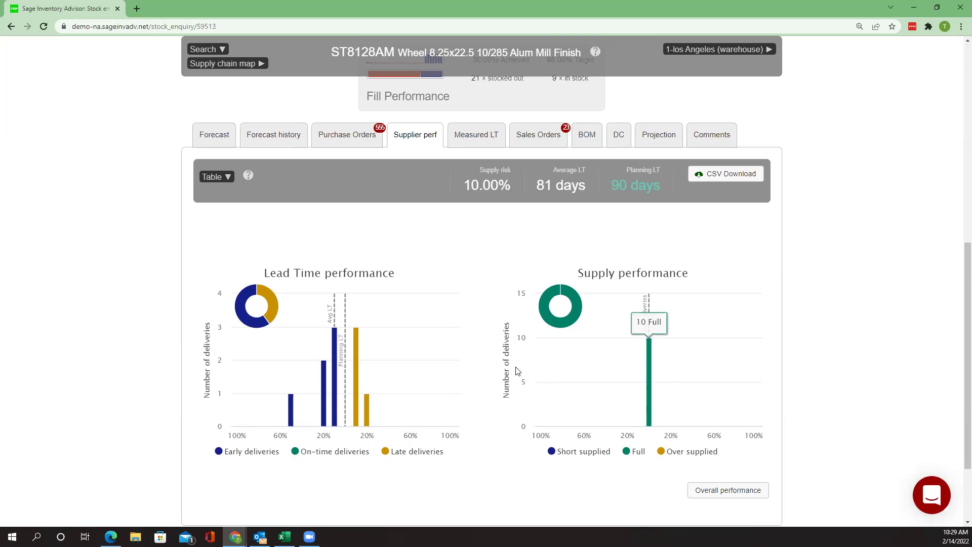
click(227, 180)
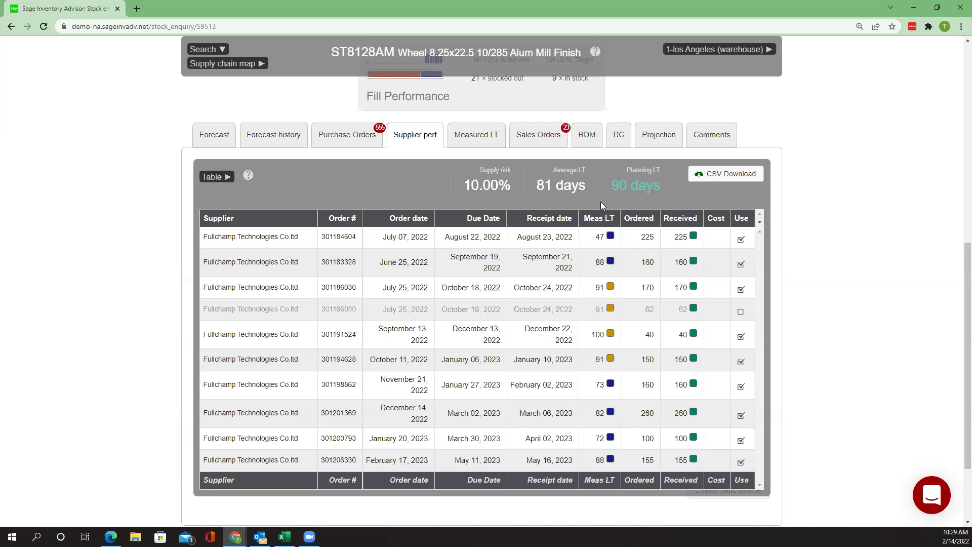
Step: Relate the supplier performance to item ST8128AM's supply risk, safety stock and lead time policy figures
scroll(871, 223, up, 4)
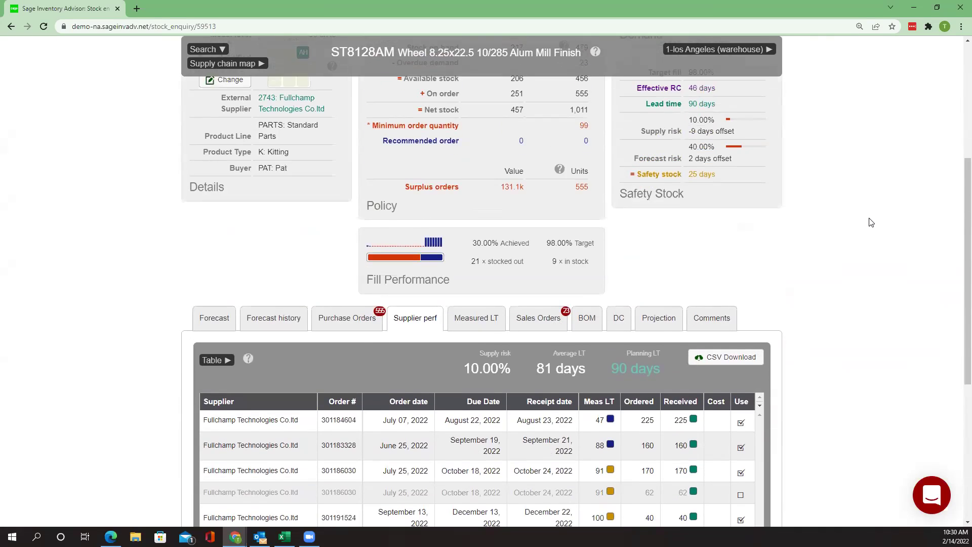
scroll(870, 222, up, 2)
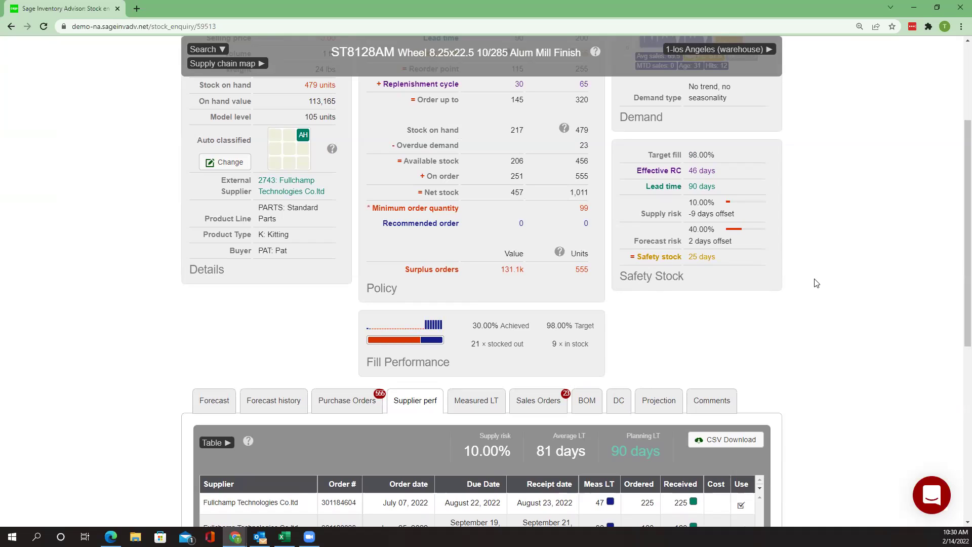
scroll(829, 285, up, 1)
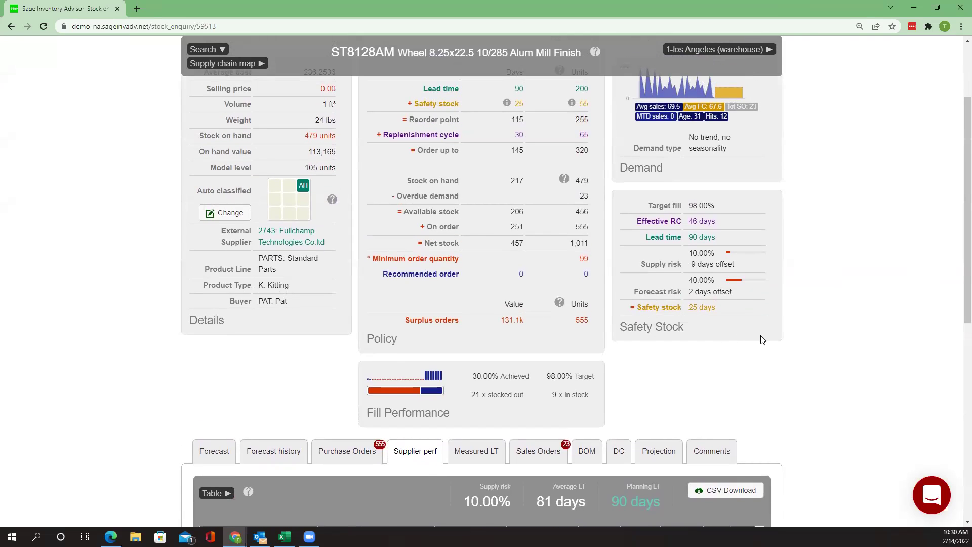
scroll(864, 326, up, 1)
scroll(863, 326, up, 1)
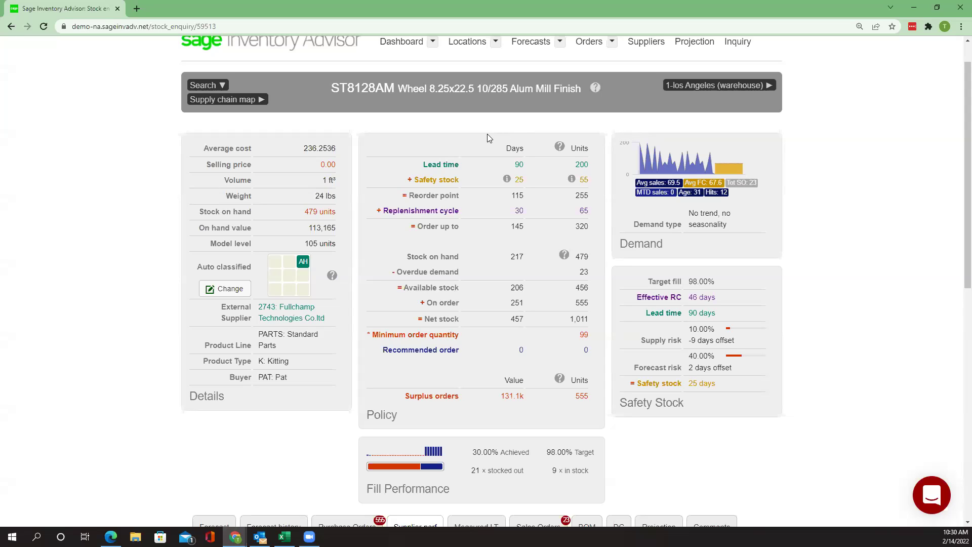
mouse_move(536, 166)
Step: Return to the Los Angeles warehouse dashboard and review its stock holding, excess, surplus order and stock-out summaries
click(388, 49)
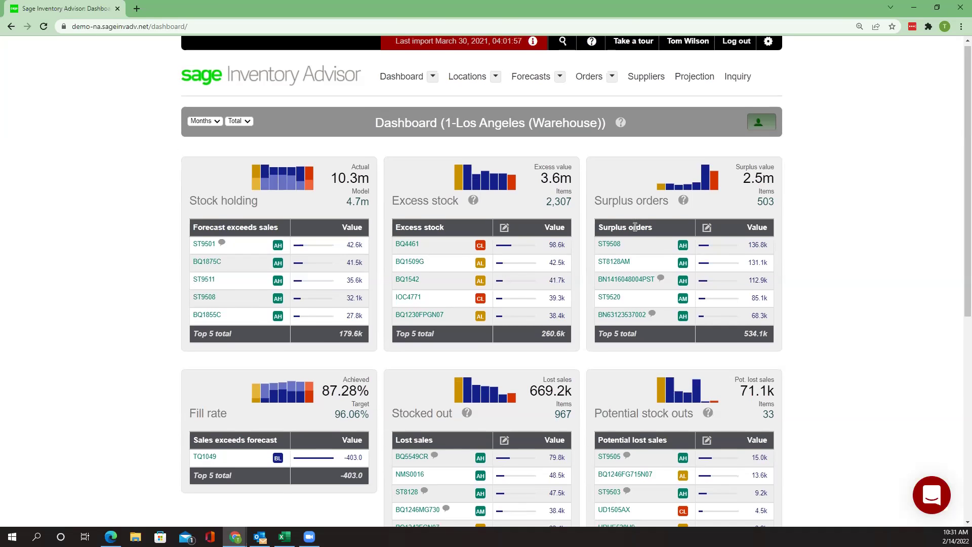
scroll(635, 227, down, 1)
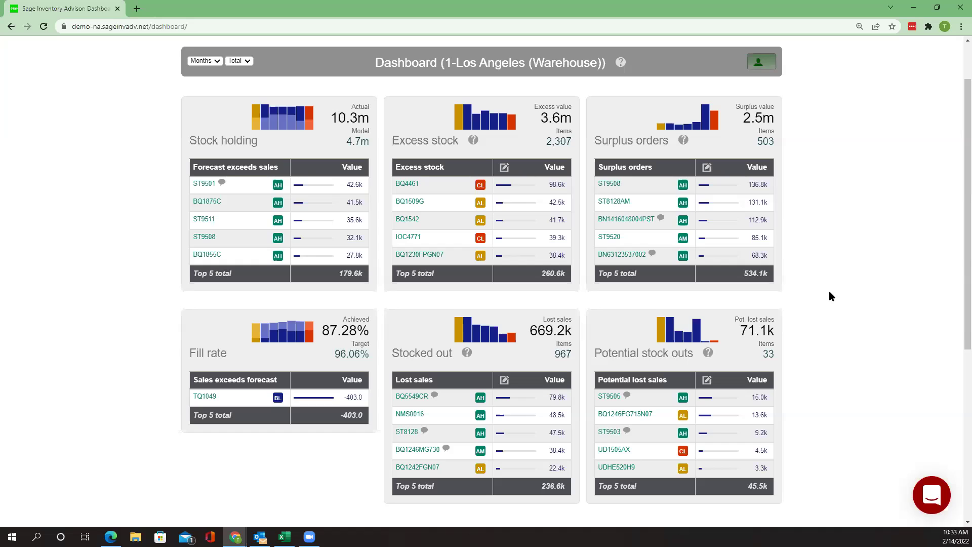
scroll(789, 213, up, 1)
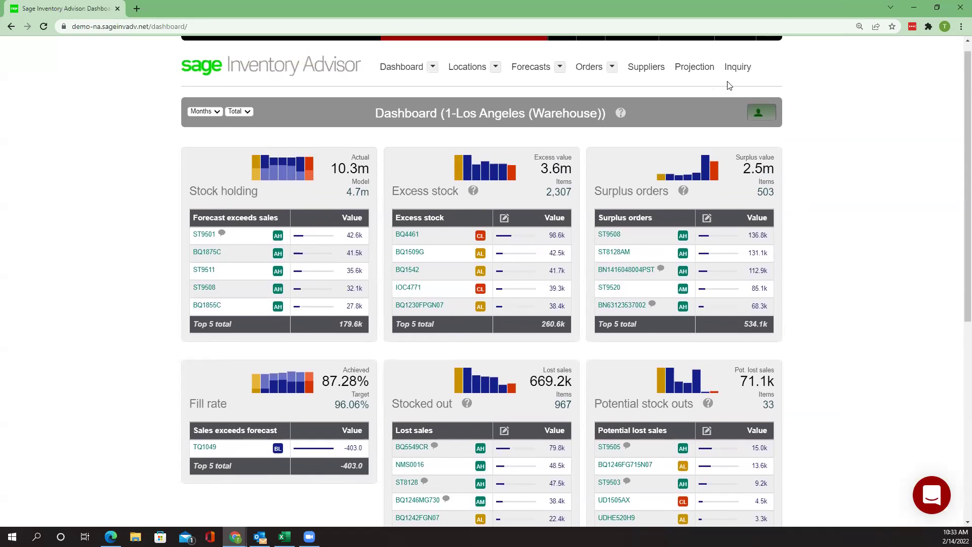
Step: Look up product st9501 in the stock inquiry for location 1-Los Angeles (Warehouse)
click(737, 72)
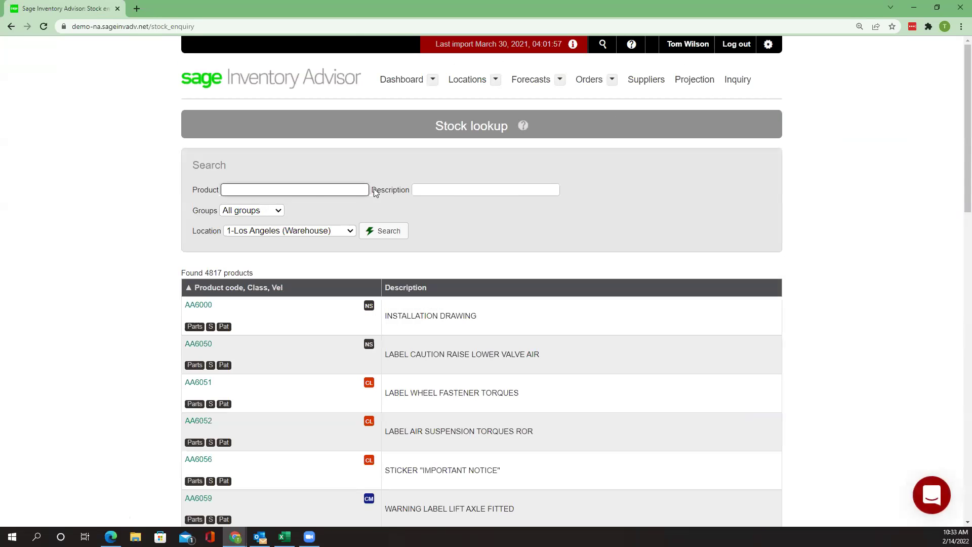
click(273, 189)
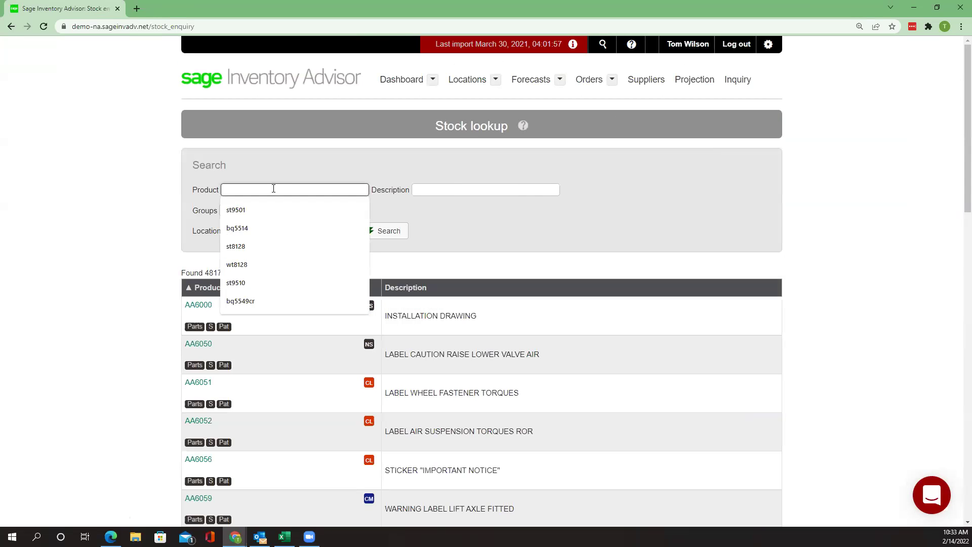
click(259, 212)
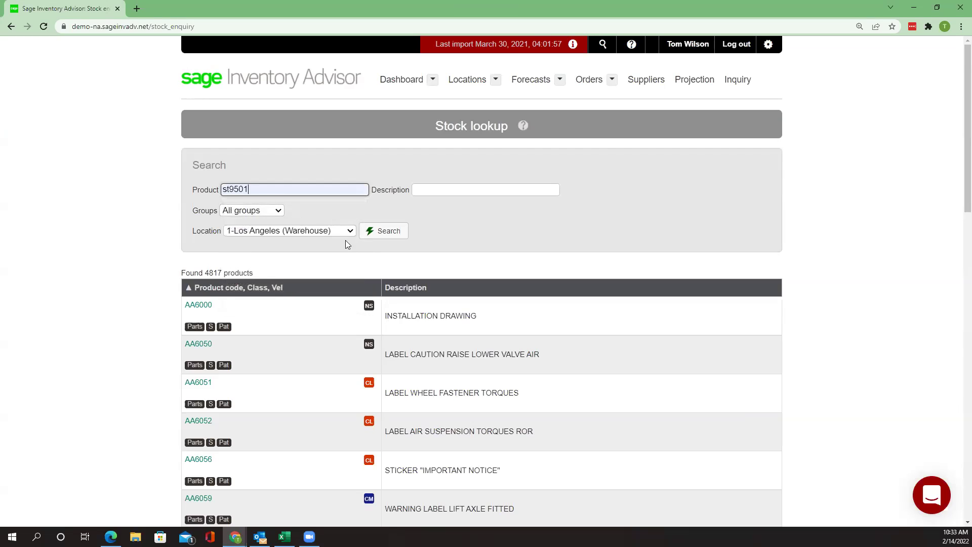
click(387, 234)
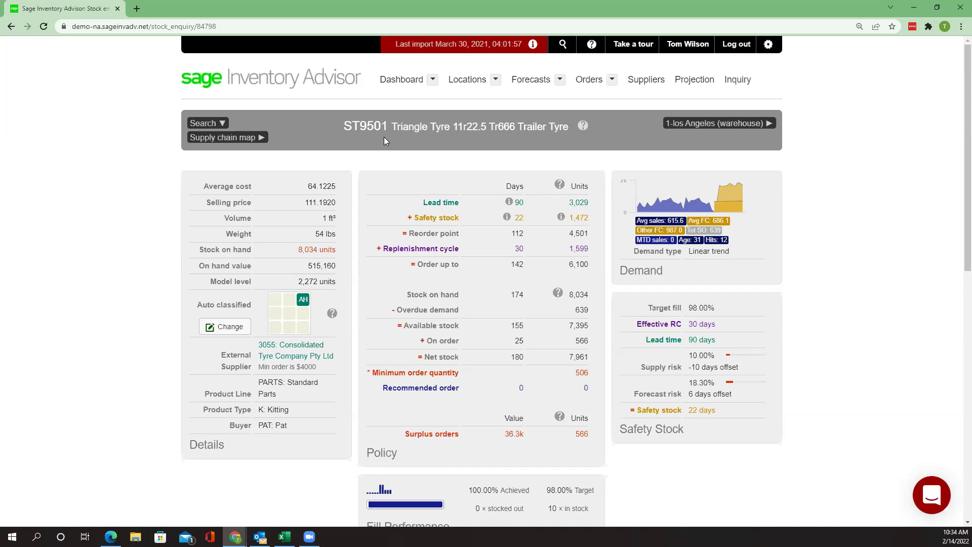
Step: Show the bill of materials diagram of item ST9501 with its direct parent items
scroll(384, 137, down, 2)
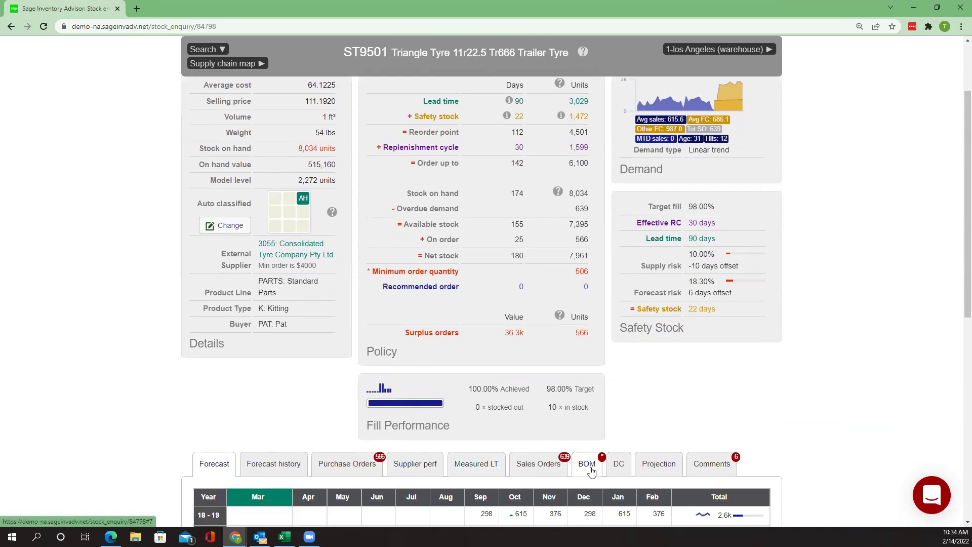
click(589, 466)
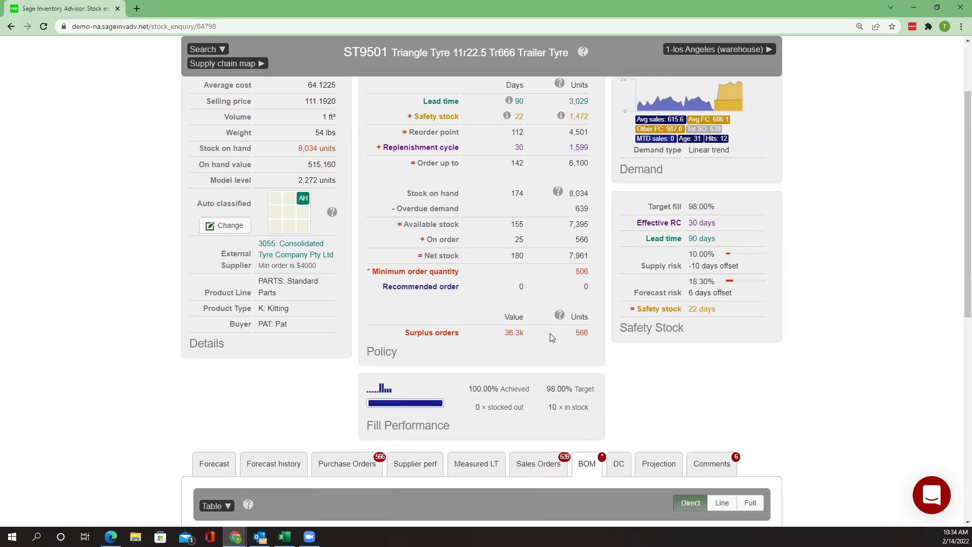
scroll(551, 333, down, 1)
scroll(551, 336, down, 3)
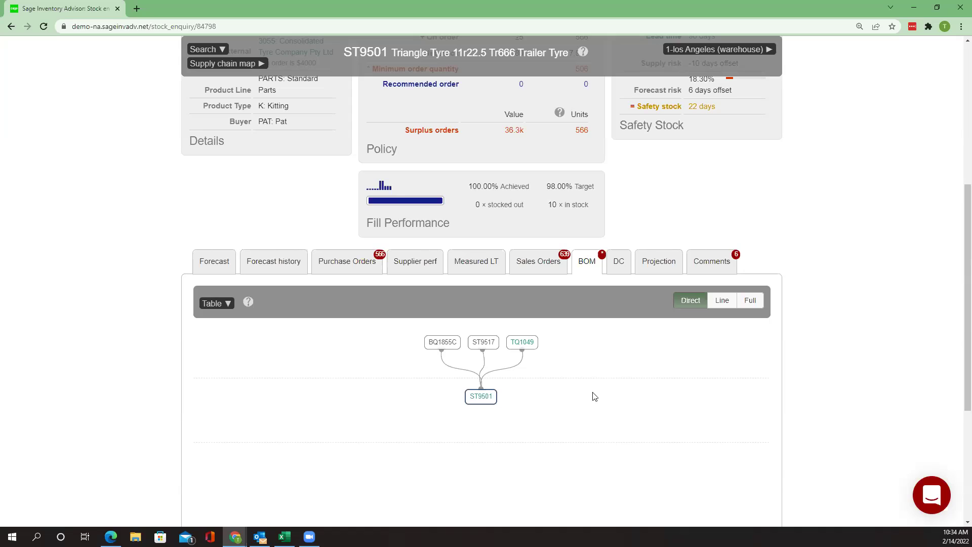
Step: Expand item ST9501's bill of materials to the full structure and return it to the direct view
click(758, 305)
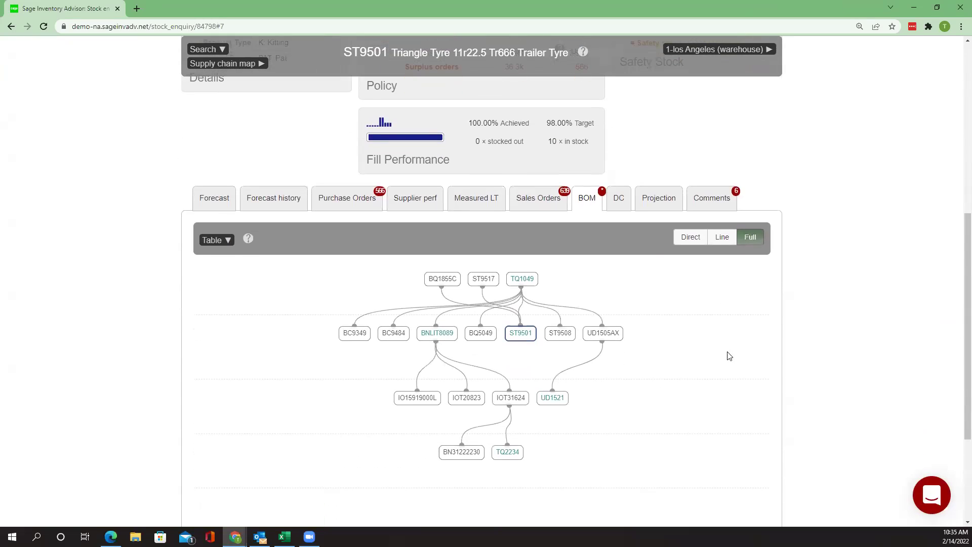
click(691, 237)
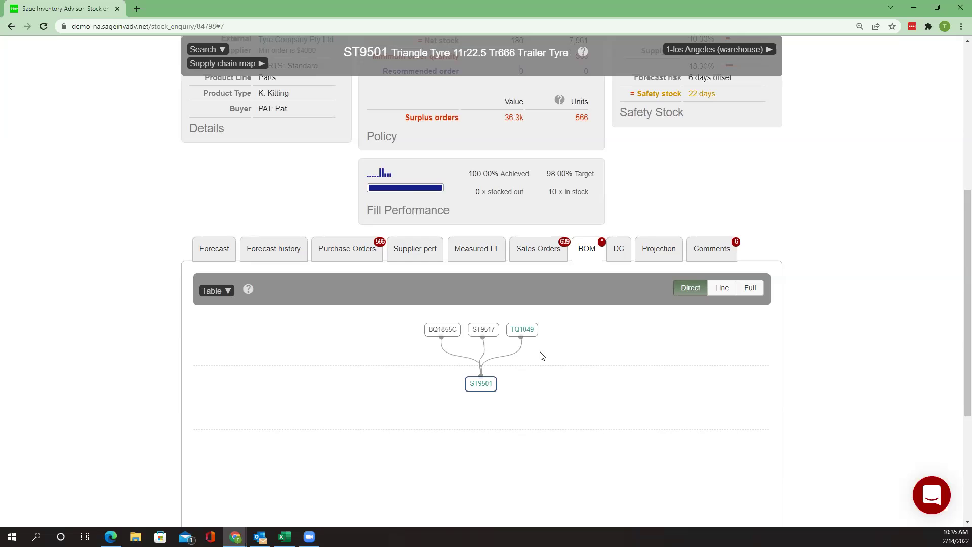
scroll(782, 361, up, 4)
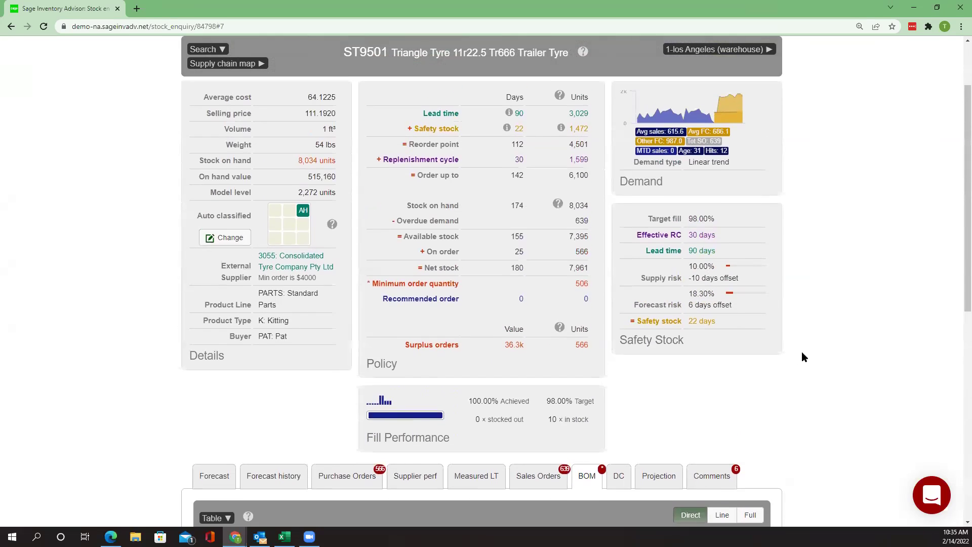
scroll(819, 217, up, 2)
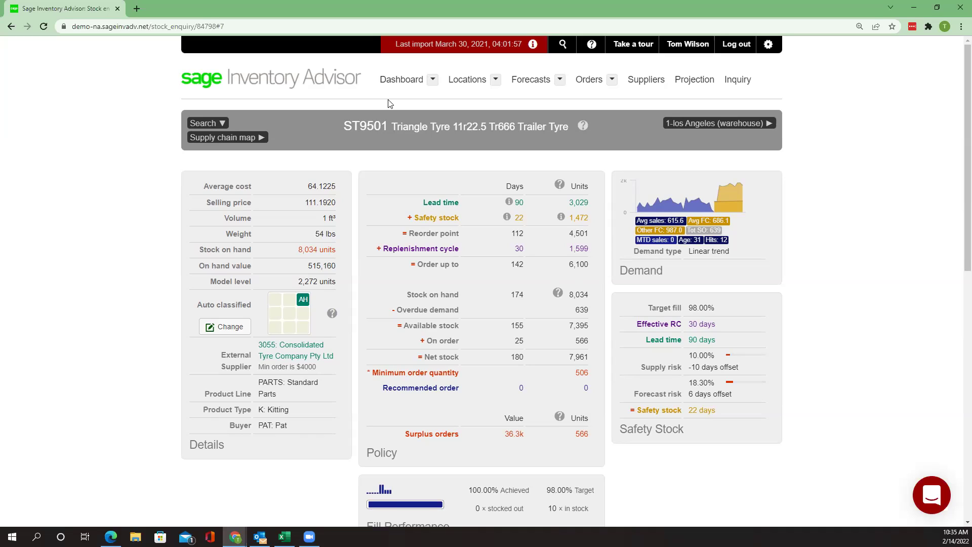
Step: Return to the dashboard and review the Los Angeles warehouse's stock holding, fill rate and stock-out summaries
click(400, 81)
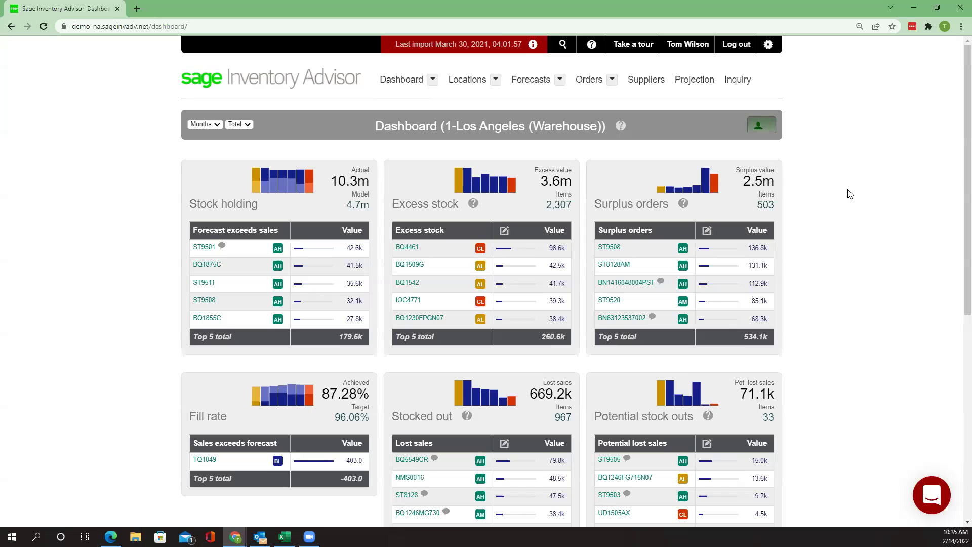
scroll(850, 194, down, 1)
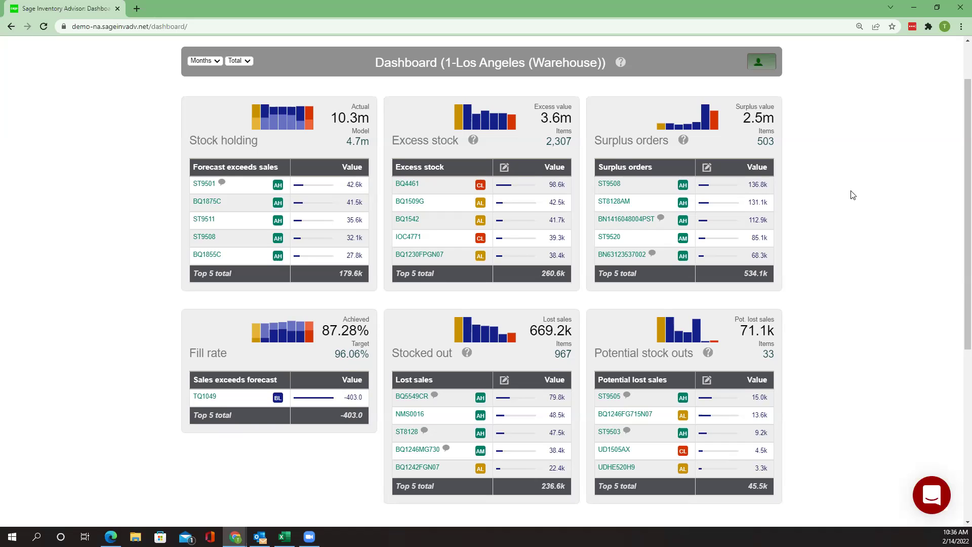
scroll(670, 119, up, 1)
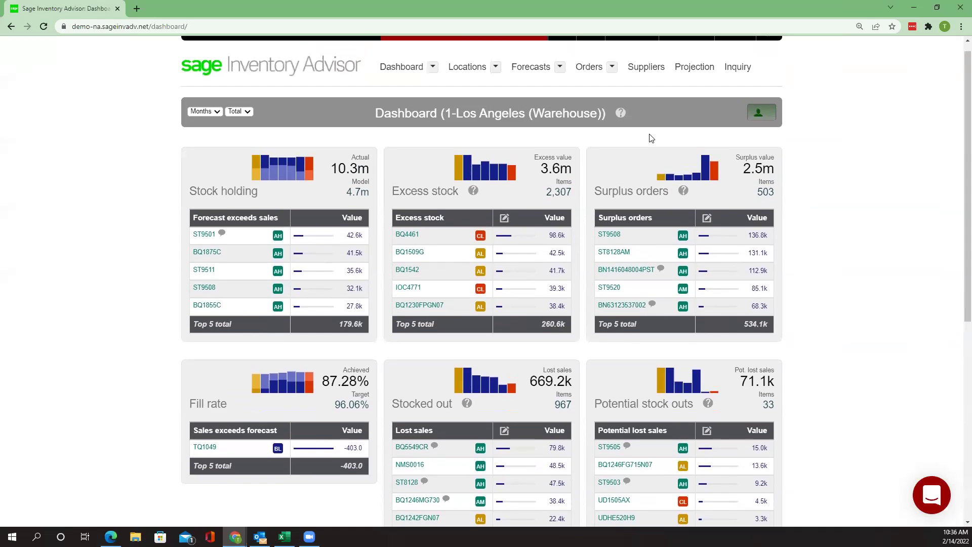
Step: Open the new order page for location 1-los Angeles (warehouse) and review the recommended orders per supplier
click(591, 70)
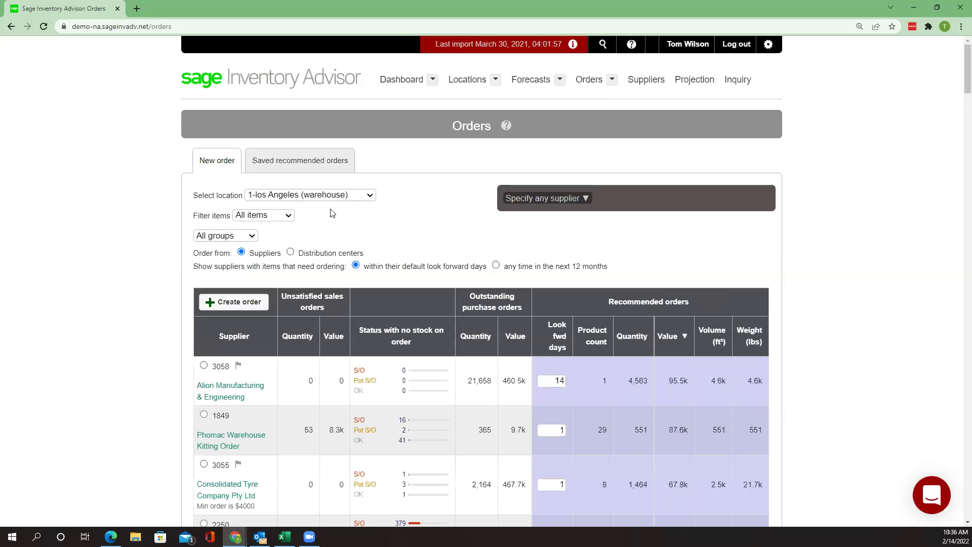
click(369, 199)
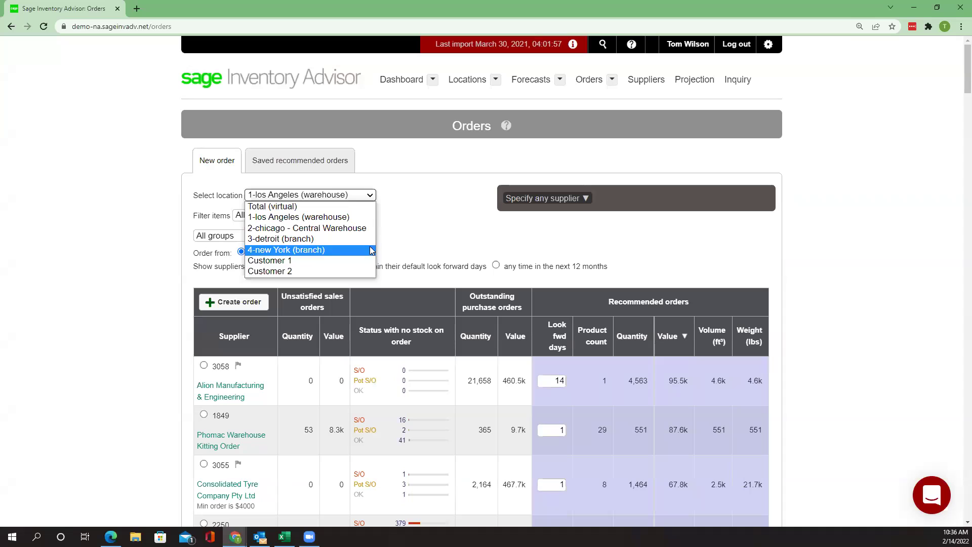
click(362, 218)
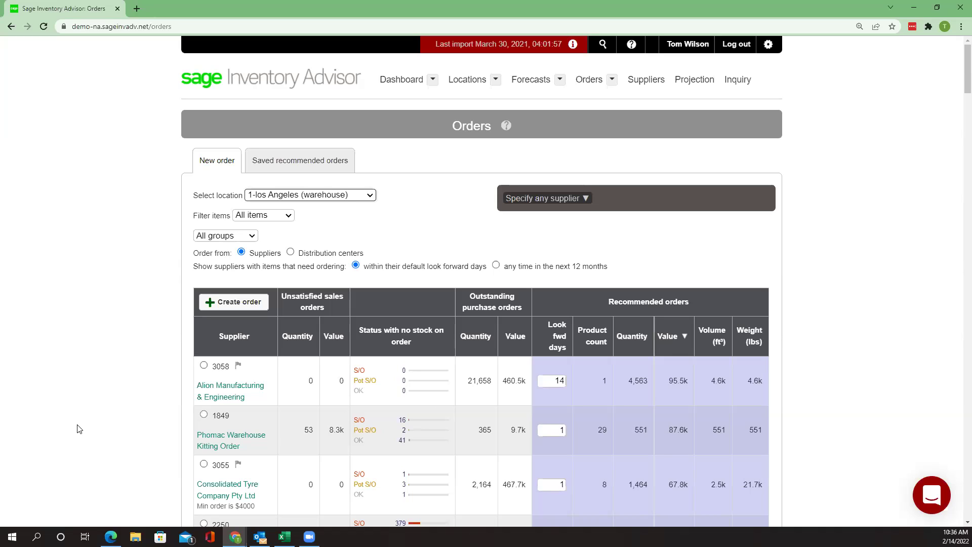
scroll(78, 429, down, 2)
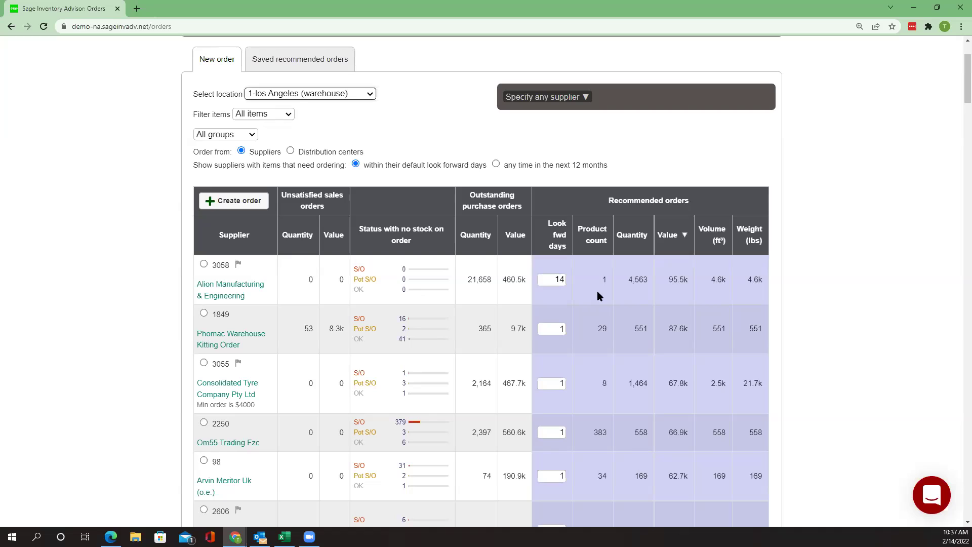
Step: Set the look forward days of supplier Alion Manufacturing & Engineering to 31 and extend them to 61
click(555, 282)
key(Delete)
key(Delete)
text(31)
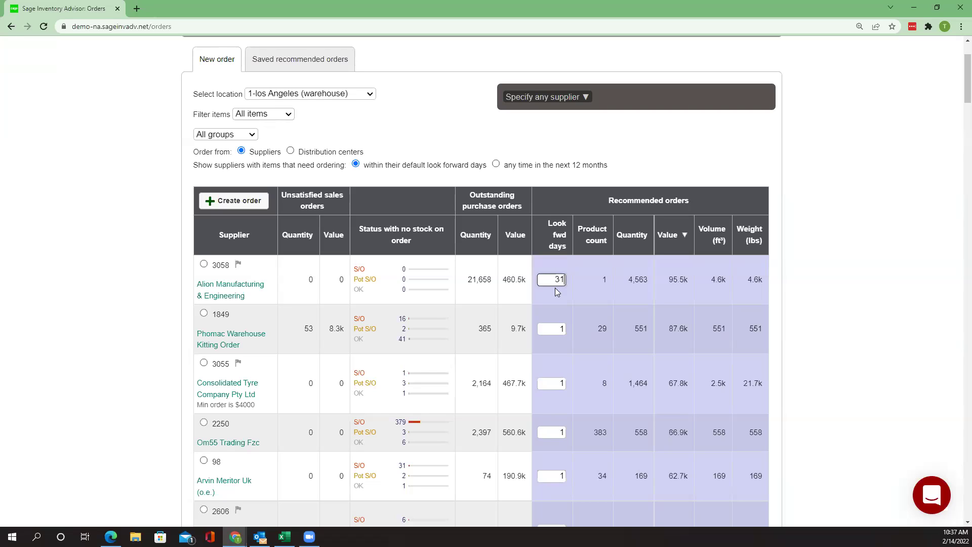
click(585, 287)
click(549, 277)
text(6)
click(588, 290)
Step: Create a recommended order for supplier 3055 Consolidated Tyre Company Pty Ltd
click(204, 364)
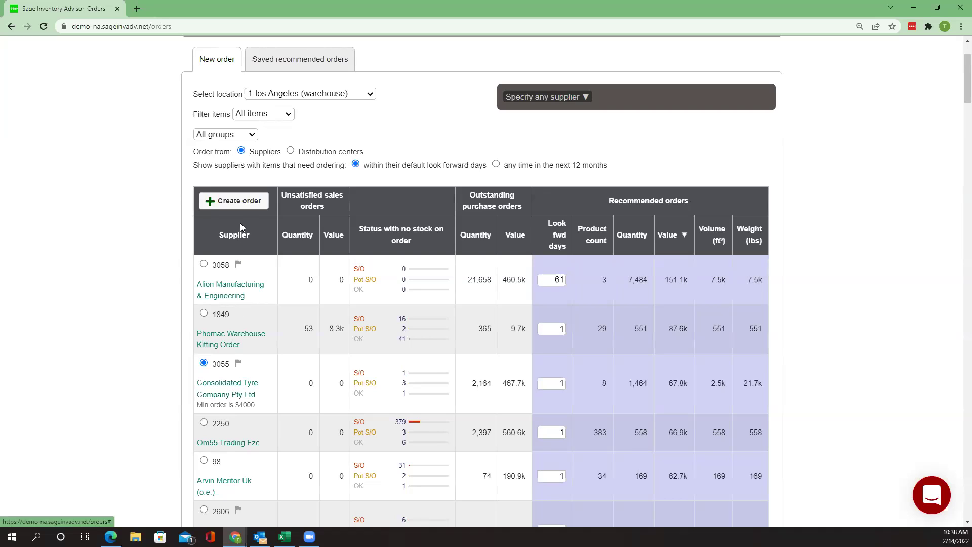
click(241, 208)
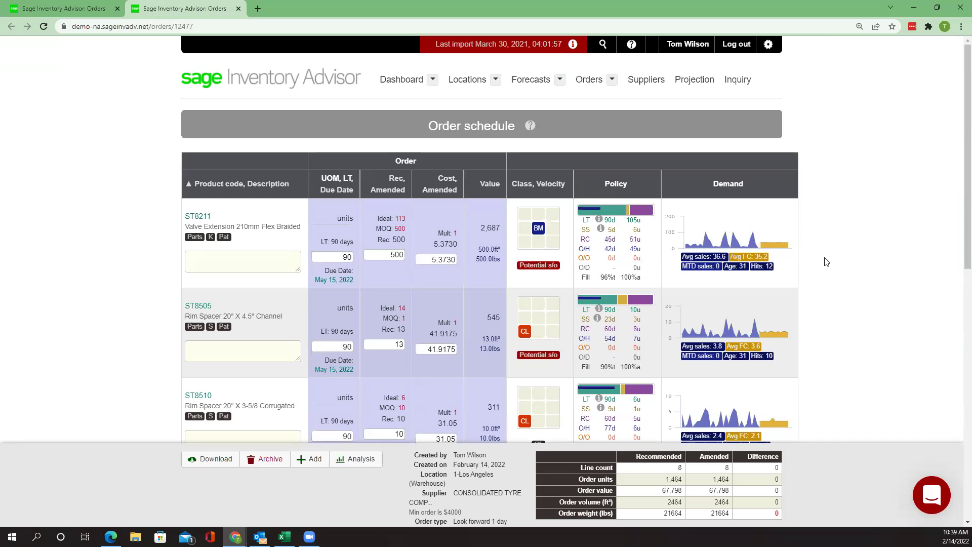
Step: Open the stock inquiry of order item ST8211 separately, review its policy and forecast figures, and close it
mouse_move(764, 281)
right_click(198, 217)
click(239, 234)
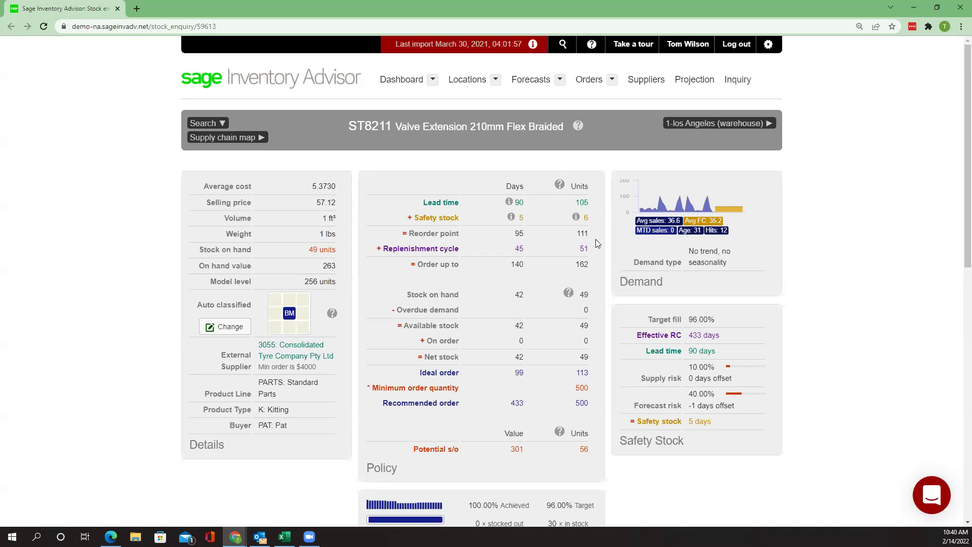
scroll(578, 263, down, 3)
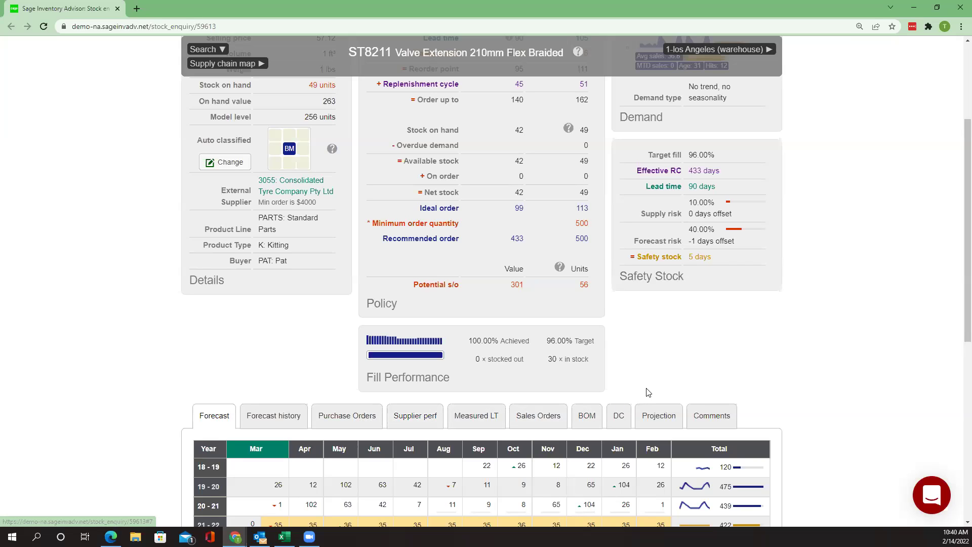
scroll(649, 393, up, 1)
scroll(648, 392, up, 2)
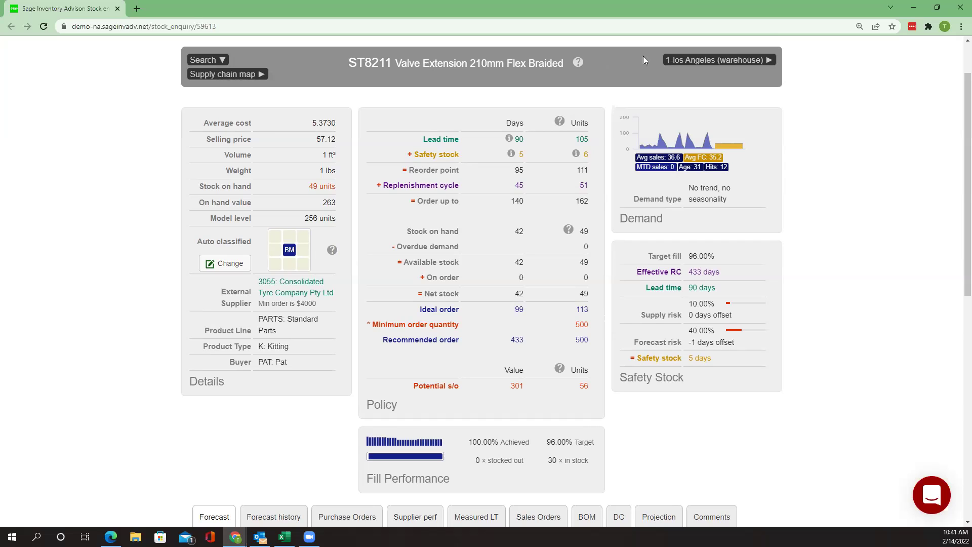
click(959, 10)
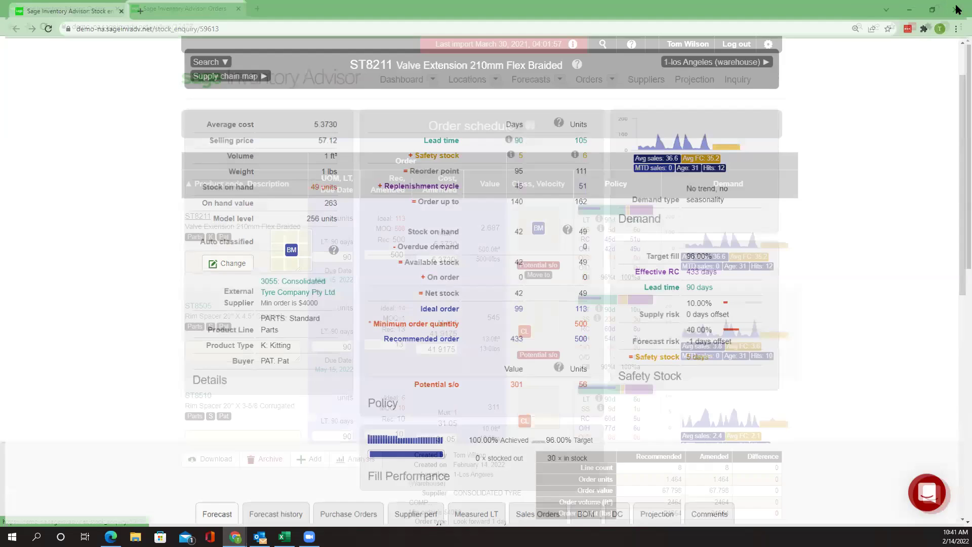
Step: Set the amended order quantity of item ST8211 to 550 units
click(396, 254)
text(5)
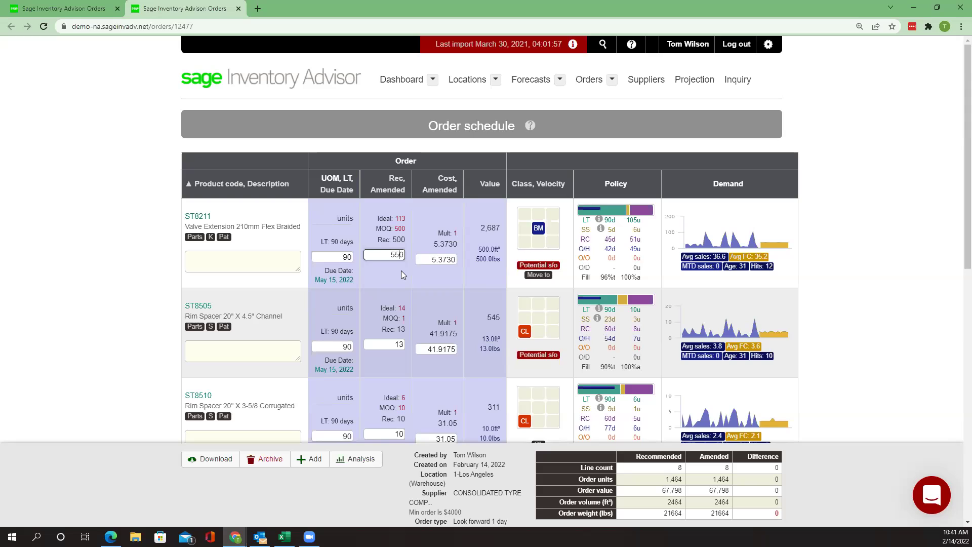
click(428, 258)
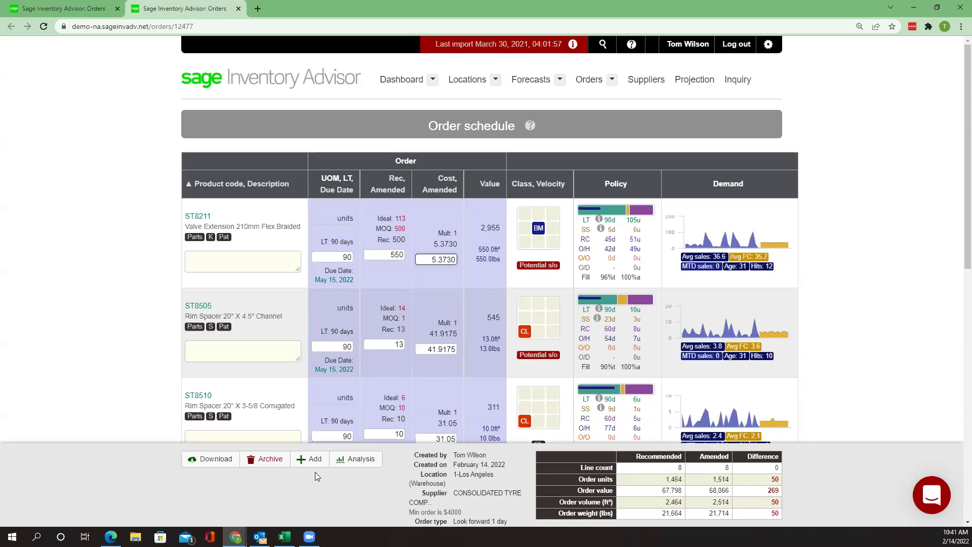
Step: Browse all items available to add to the order, check the target options, and cancel without adding any
click(313, 459)
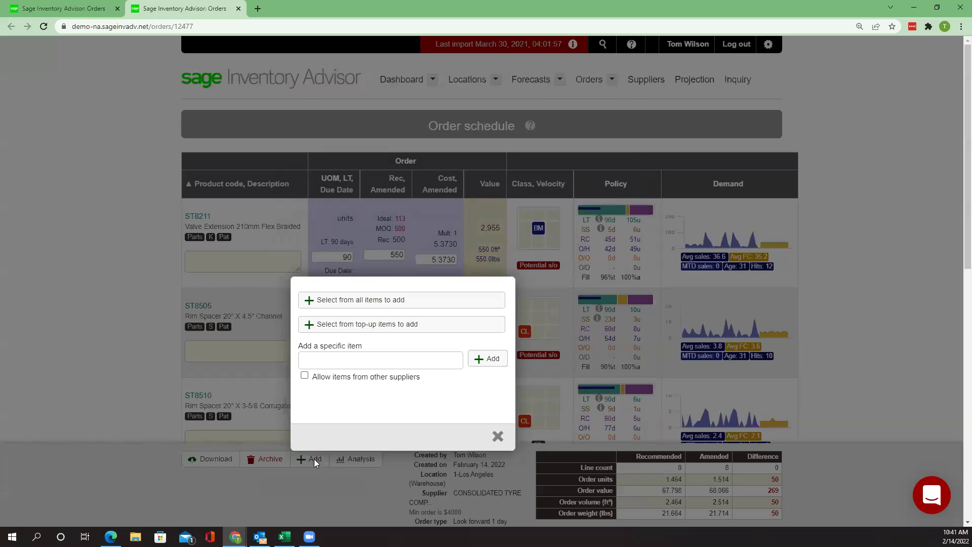
click(342, 303)
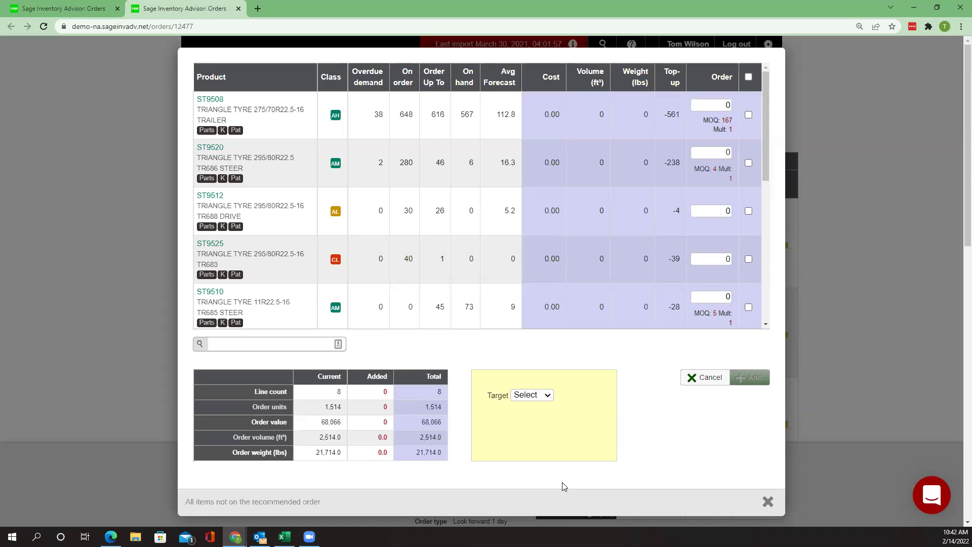
click(552, 396)
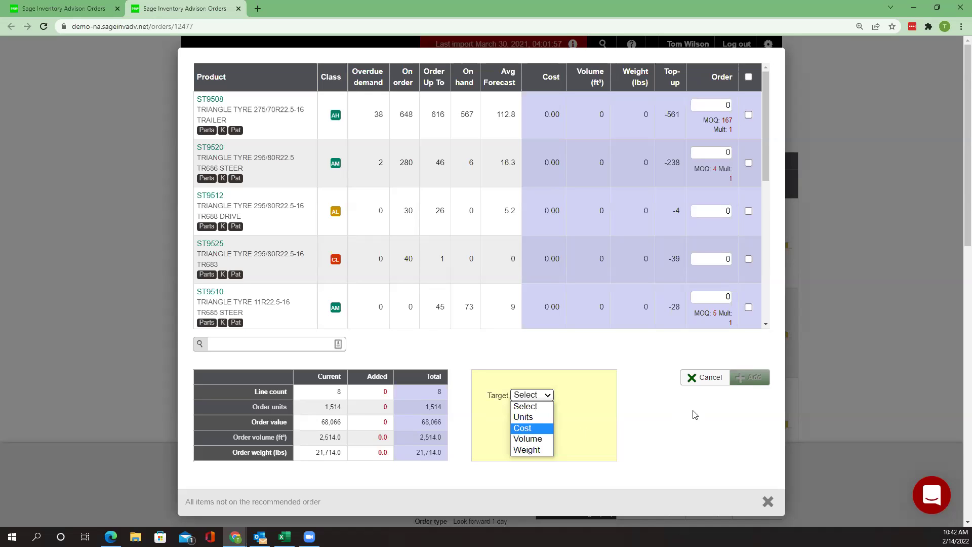
click(698, 379)
click(698, 379)
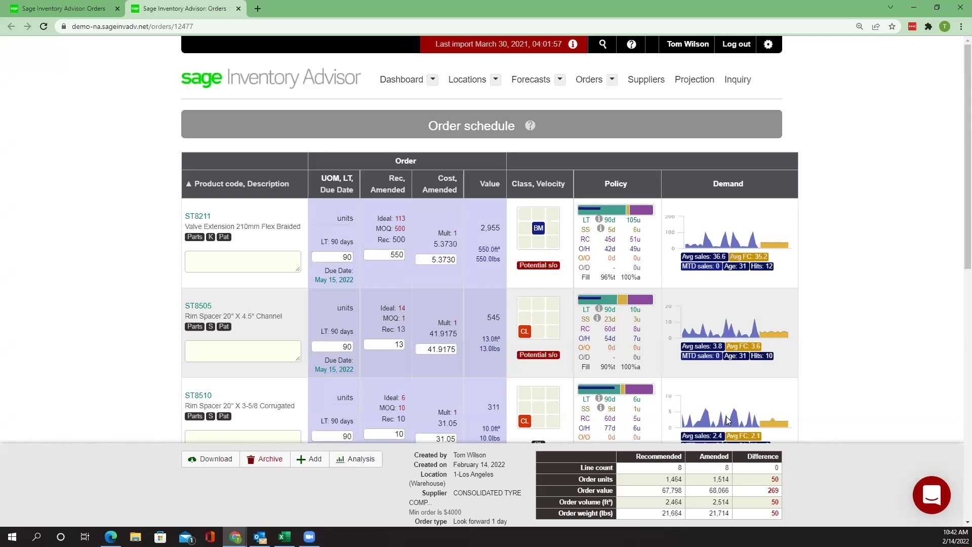
Step: Leave the order schedule for the dashboard and review its excess stock, surplus orders and lost sales summaries
mouse_move(729, 420)
click(389, 85)
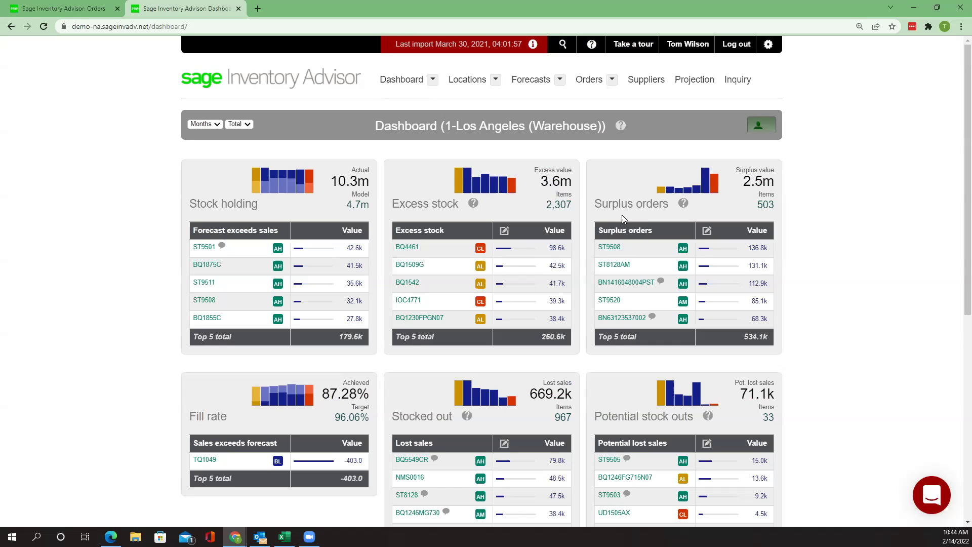
scroll(622, 215, down, 2)
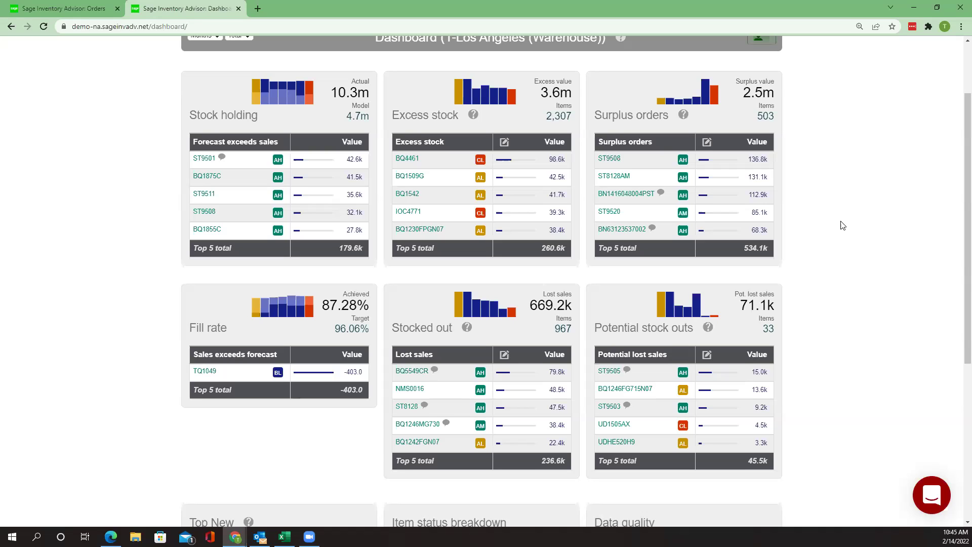
scroll(838, 202, up, 1)
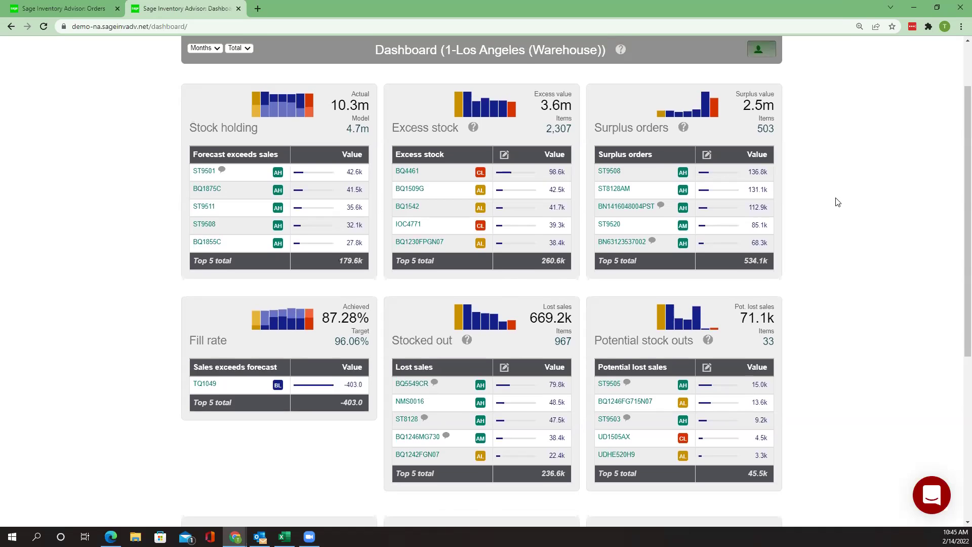